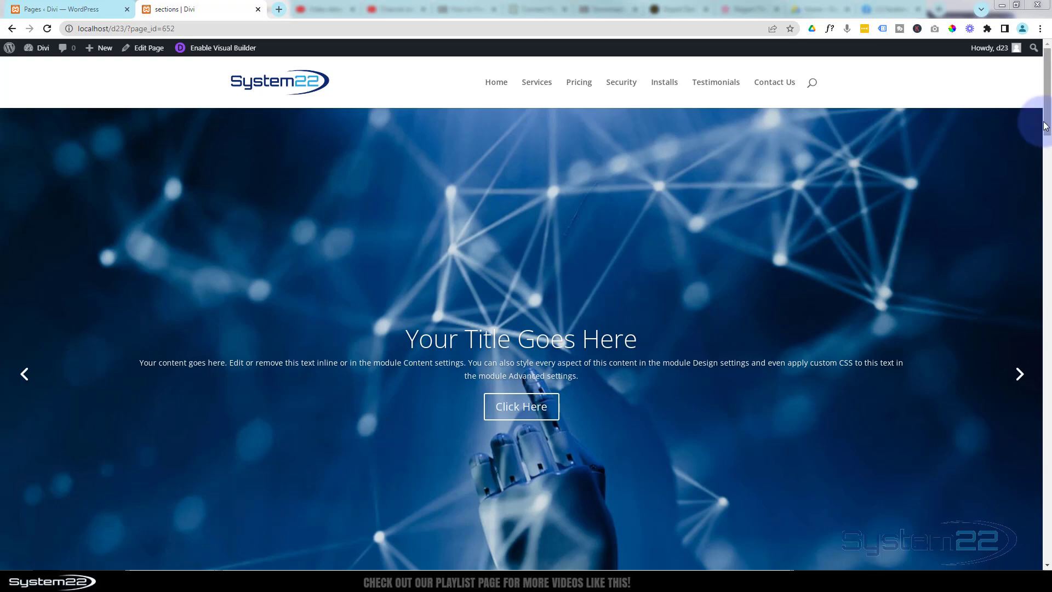
Enable the Visual Builder on the 'sections' page and delete the old top slider section.
{"action": "mouse_move", "coordinate": [1046, 123]}
{"action": "left_mouse_down"}
{"action": "mouse_move", "coordinate": [1046, 181]}
{"action": "mouse_move", "coordinate": [1045, 105]}
{"action": "left_mouse_up"}
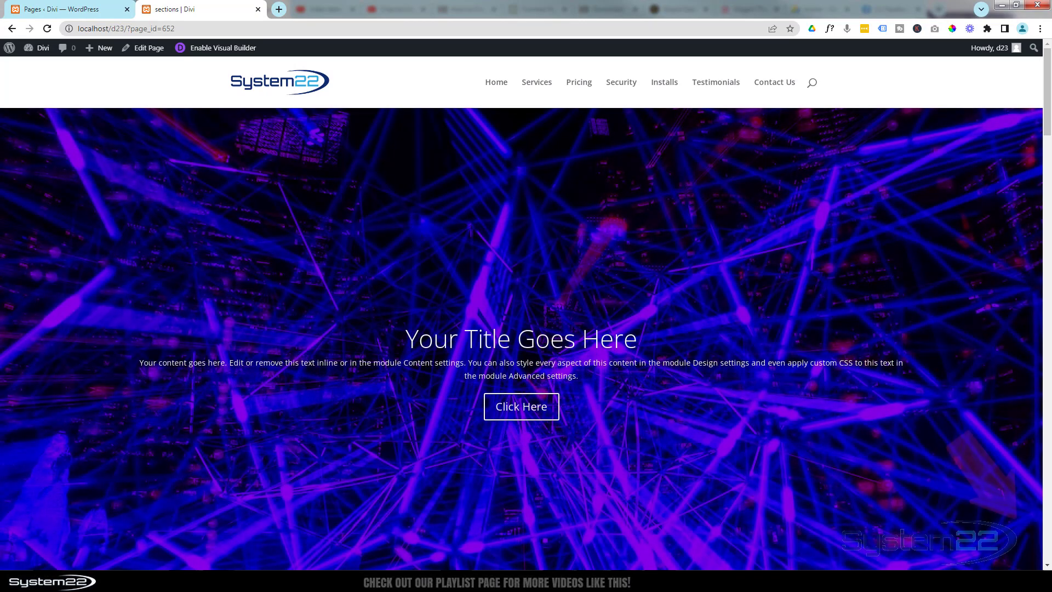
{"action": "left_click", "coordinate": [245, 49]}
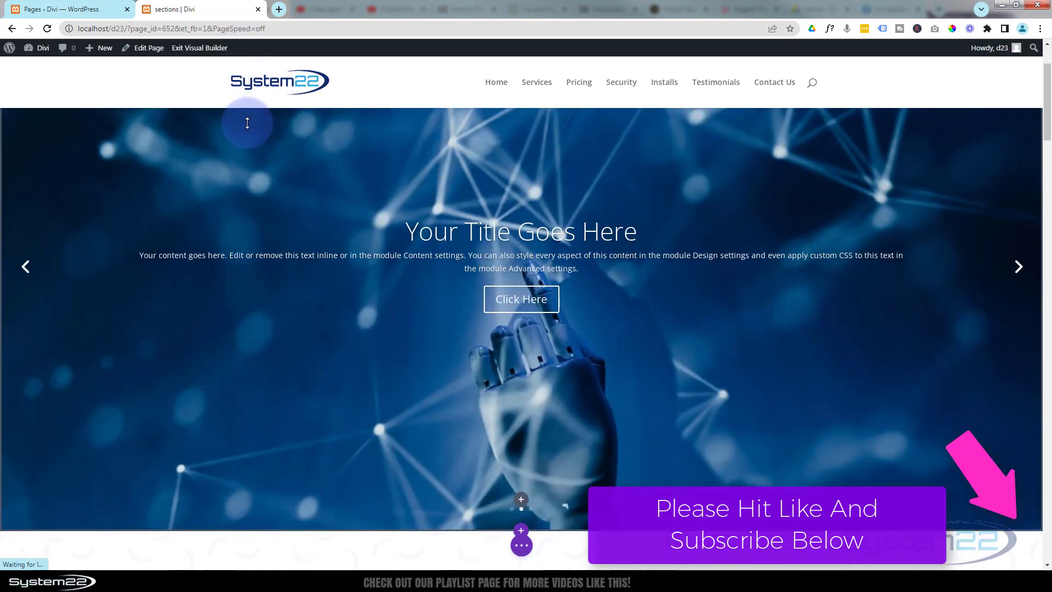
{"action": "mouse_move", "coordinate": [251, 122]}
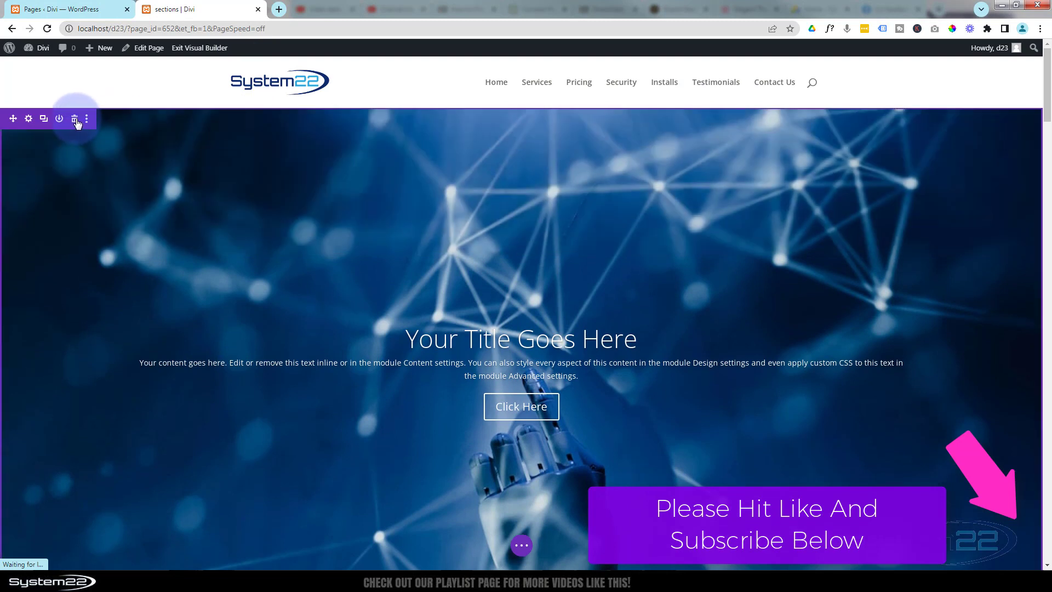
{"action": "left_click", "coordinate": [75, 120]}
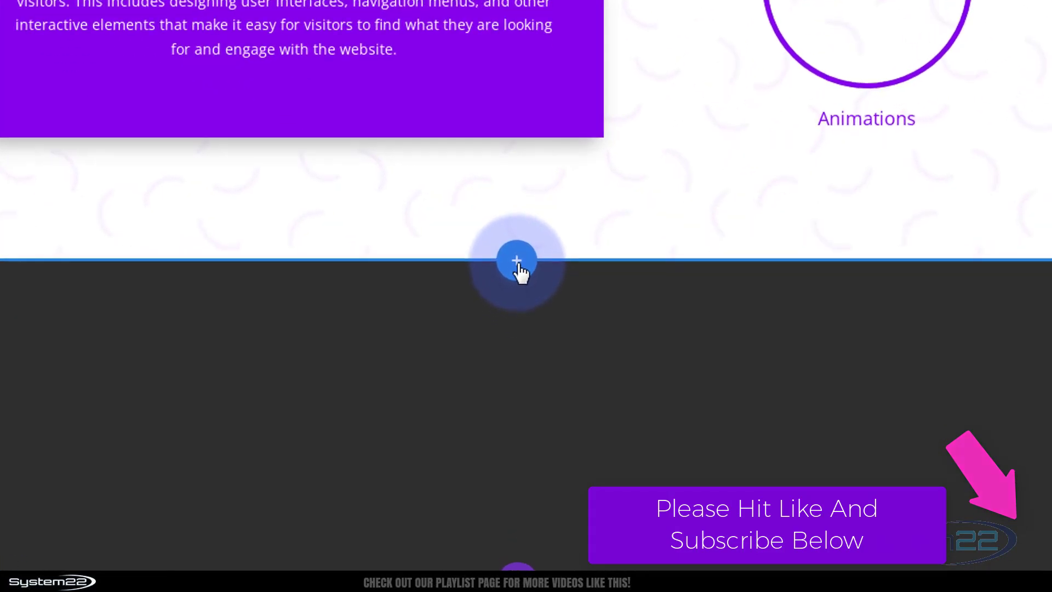
Add a Fullwidth section below the design section containing a Fullwidth Slider module.
{"action": "left_click", "coordinate": [518, 271]}
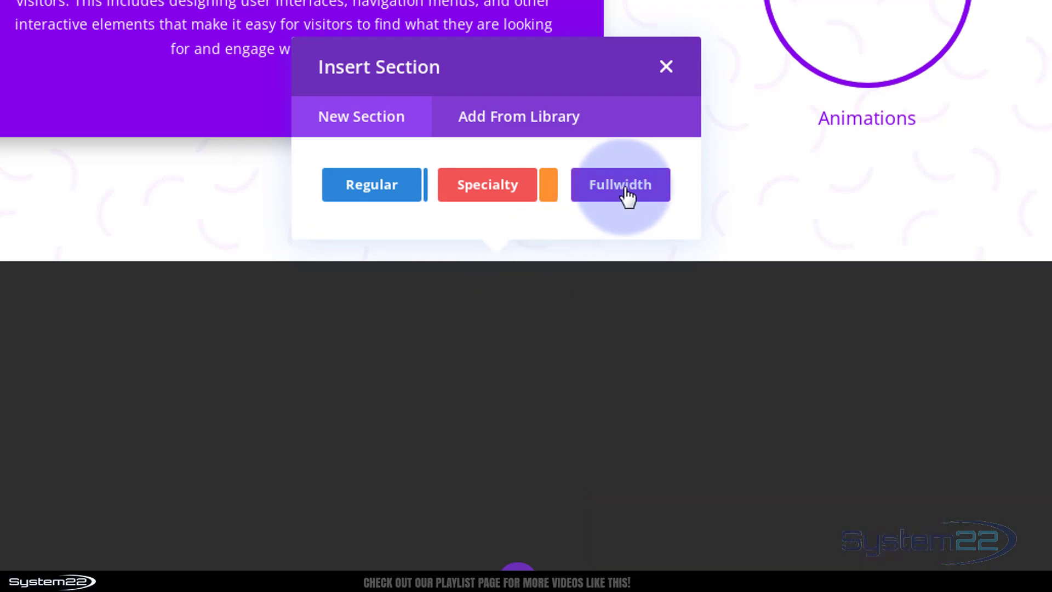
{"action": "left_click", "coordinate": [627, 195]}
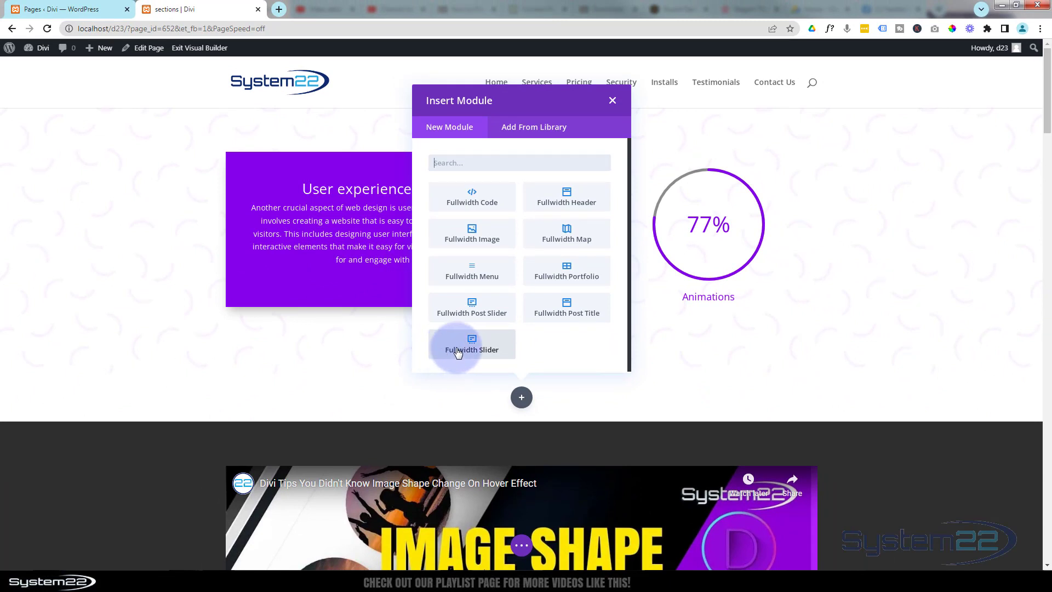
{"action": "left_click", "coordinate": [458, 351]}
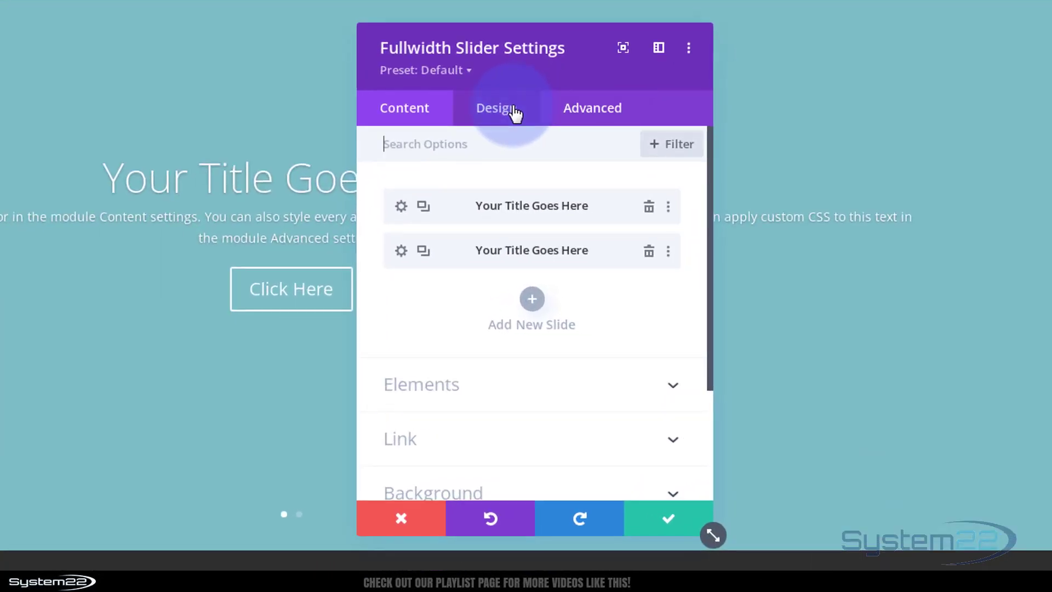
Set the Fullwidth Slider's Design > Sizing height to 100vh.
{"action": "left_click", "coordinate": [658, 215]}
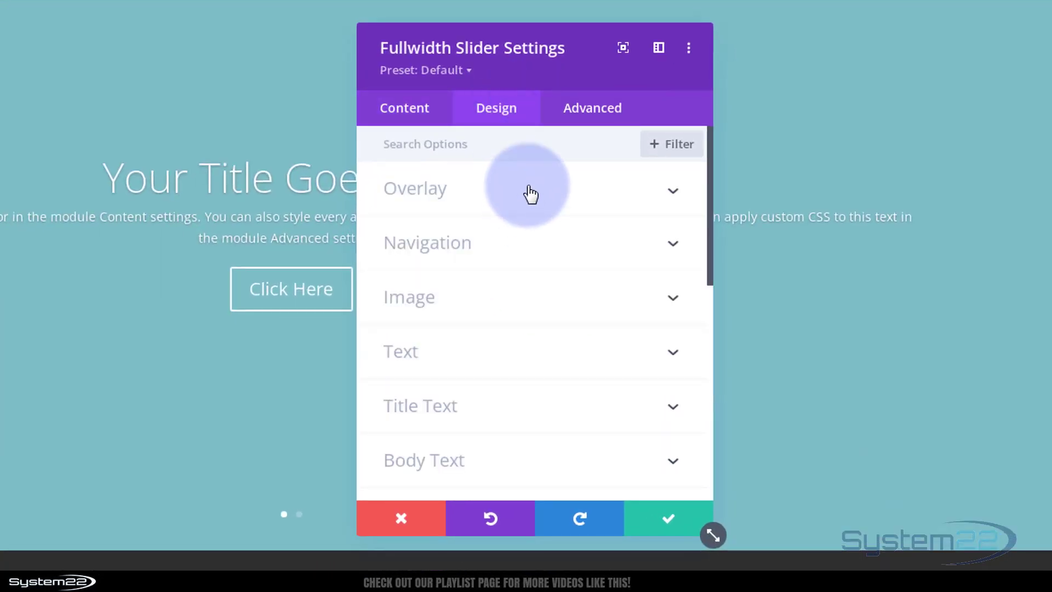
{"action": "scroll", "coordinate": [530, 194], "scroll_direction": "down", "scroll_amount": 5}
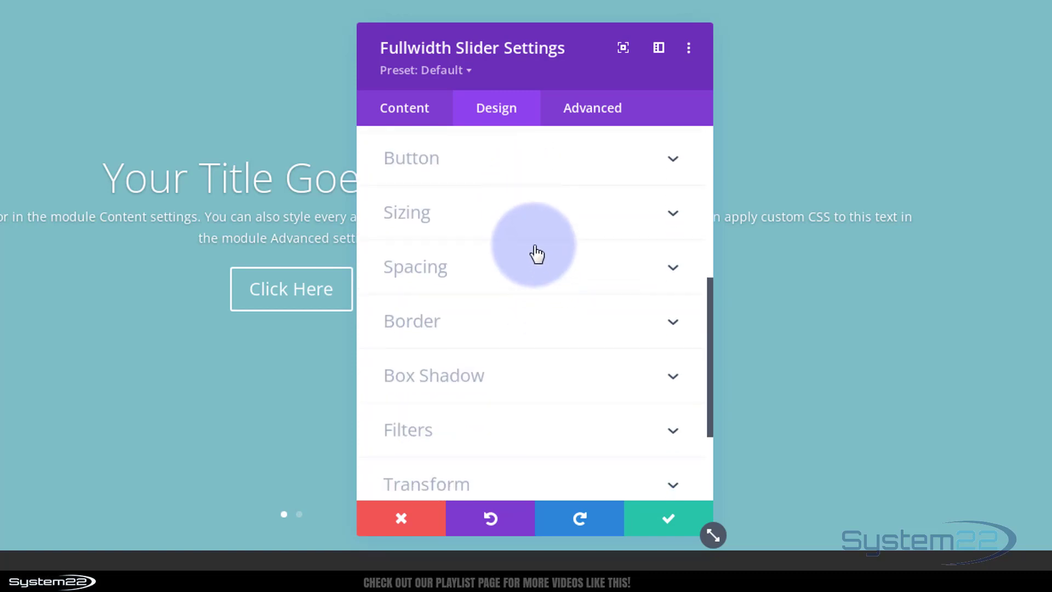
{"action": "left_click", "coordinate": [527, 222]}
{"action": "scroll", "coordinate": [517, 211], "scroll_direction": "down", "scroll_amount": 5}
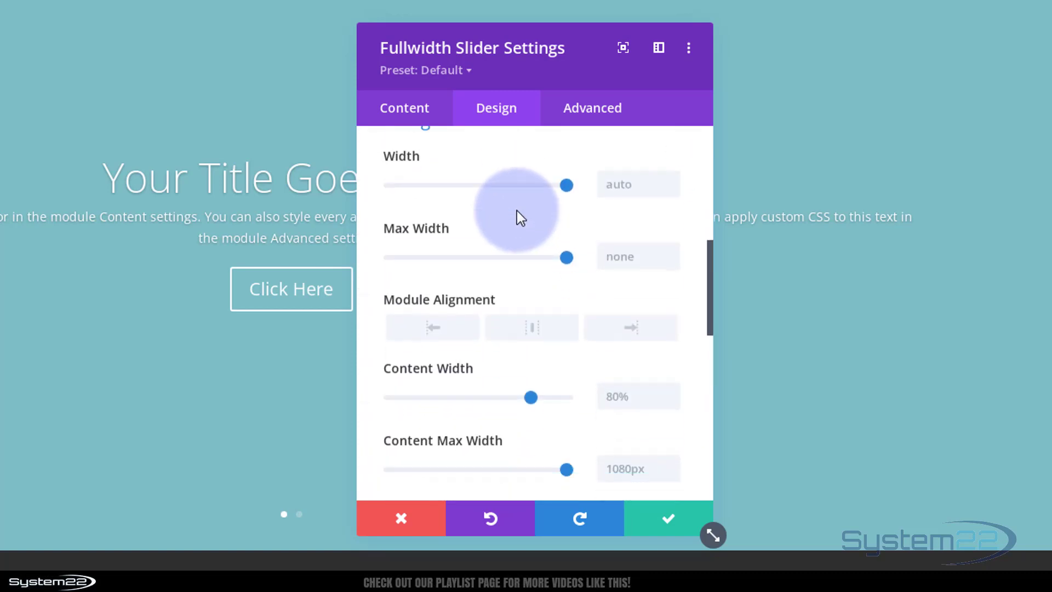
{"action": "scroll", "coordinate": [517, 210], "scroll_direction": "down", "scroll_amount": 1}
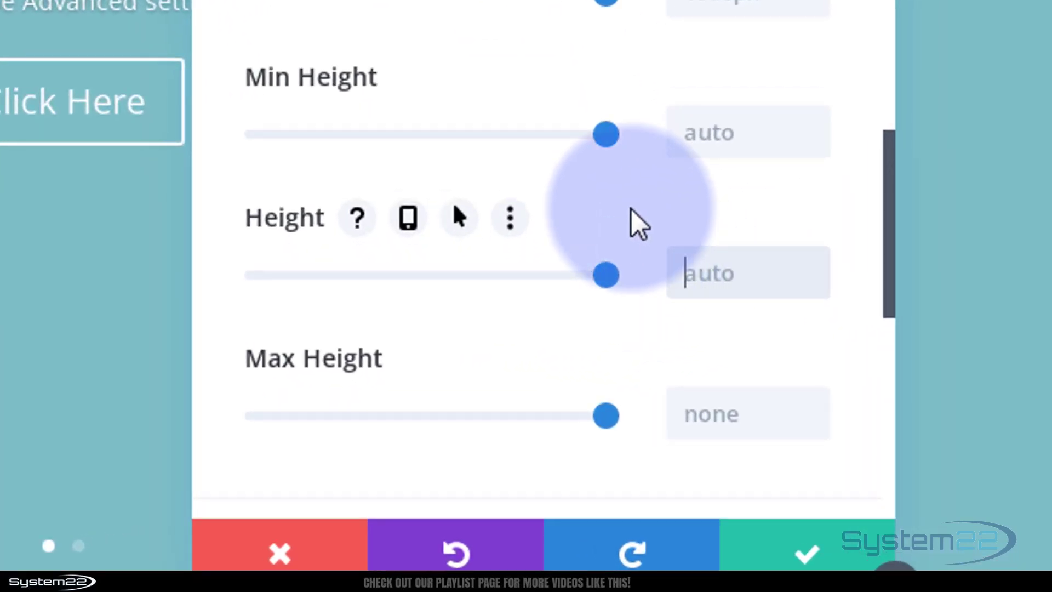
{"action": "type", "text": "100vh"}
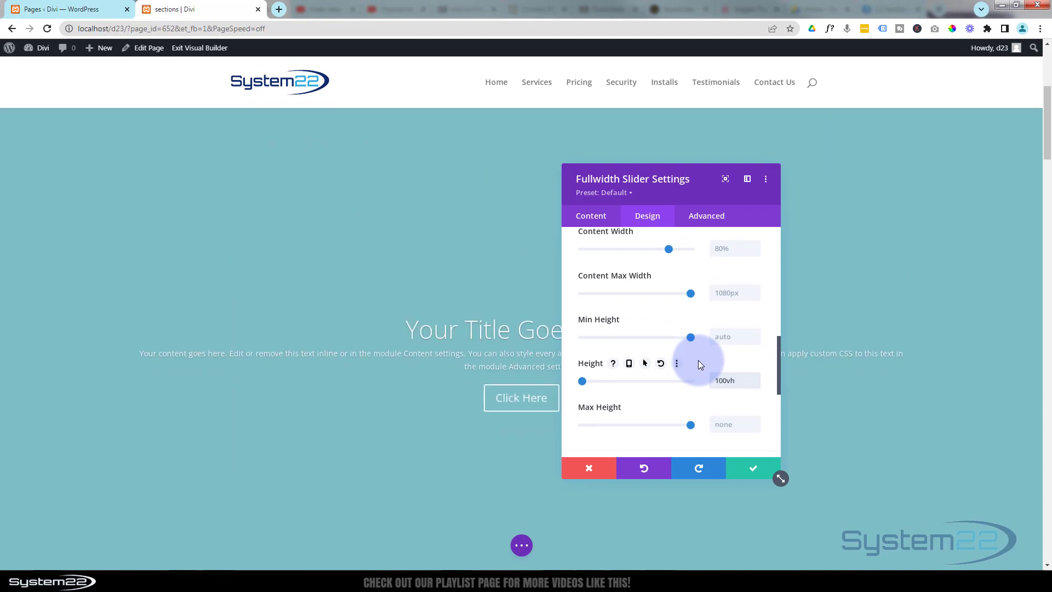
{"action": "scroll", "coordinate": [377, 270], "scroll_direction": "down", "scroll_amount": 4}
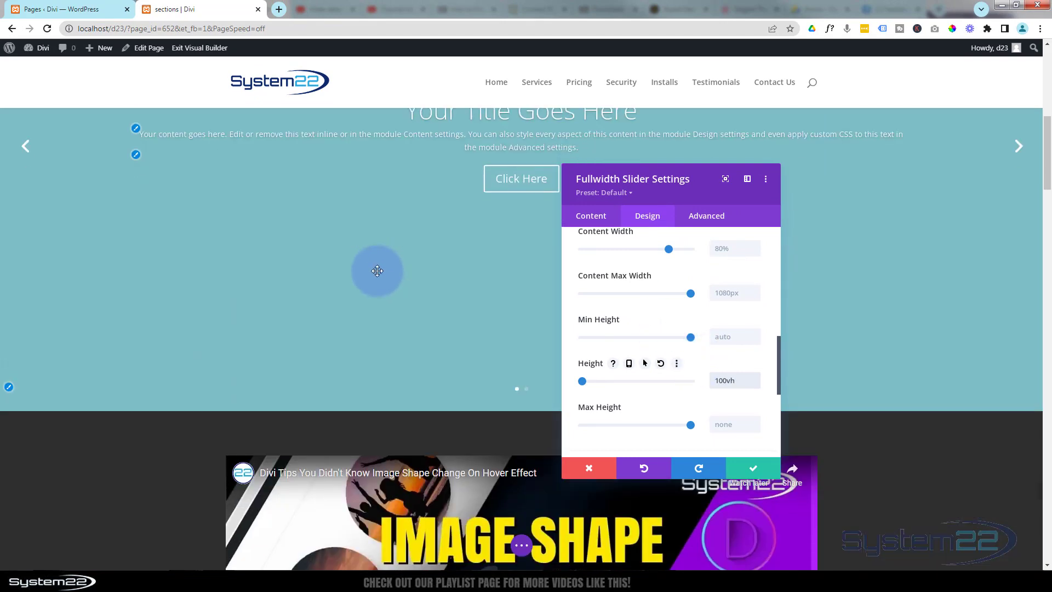
{"action": "scroll", "coordinate": [377, 270], "scroll_direction": "up", "scroll_amount": 2}
{"action": "scroll", "coordinate": [377, 270], "scroll_direction": "up", "scroll_amount": 2}
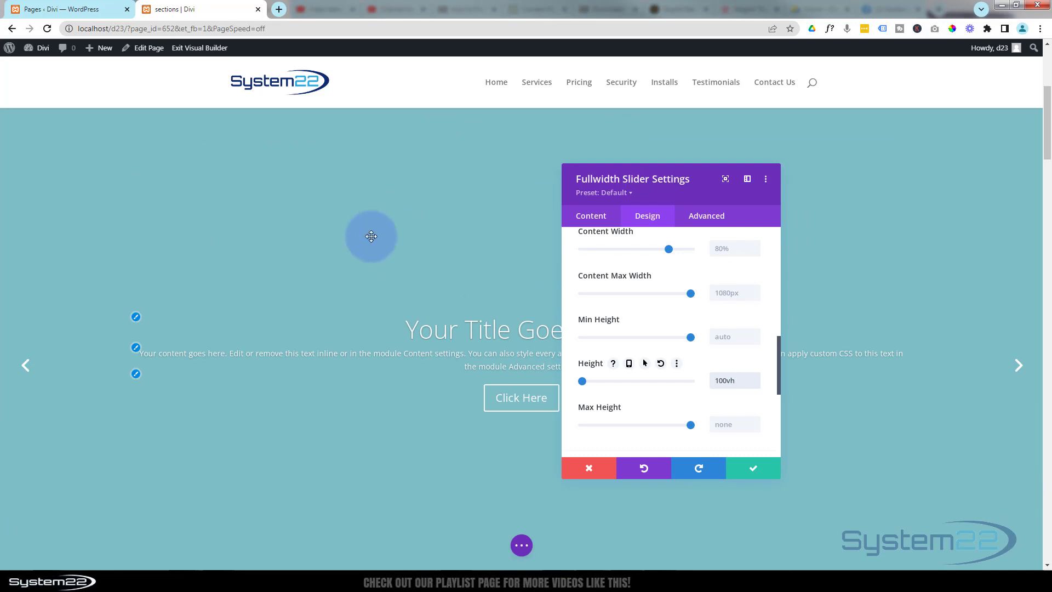
{"action": "scroll", "coordinate": [367, 276], "scroll_direction": "down", "scroll_amount": 4}
{"action": "scroll", "coordinate": [359, 283], "scroll_direction": "up", "scroll_amount": 2}
{"action": "scroll", "coordinate": [360, 284], "scroll_direction": "up", "scroll_amount": 1}
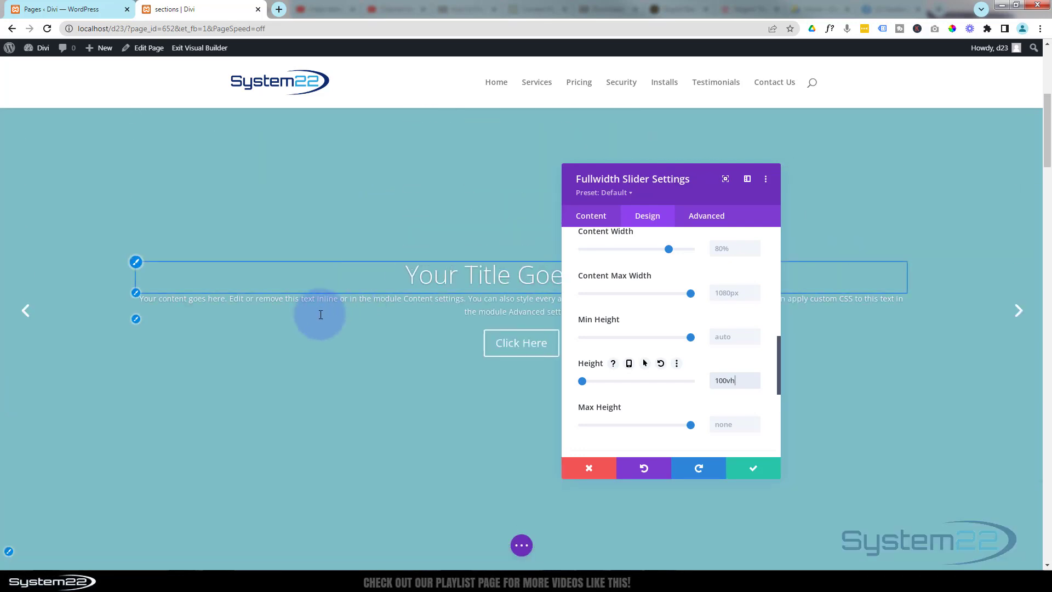
{"action": "scroll", "coordinate": [341, 369], "scroll_direction": "up", "scroll_amount": 3}
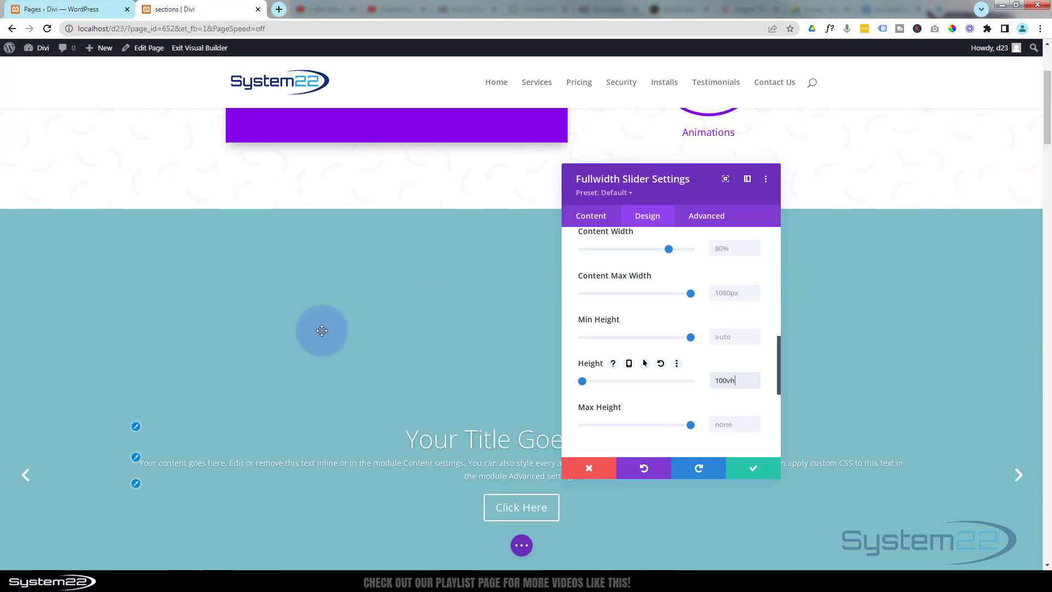
{"action": "scroll", "coordinate": [321, 330], "scroll_direction": "down", "scroll_amount": 2}
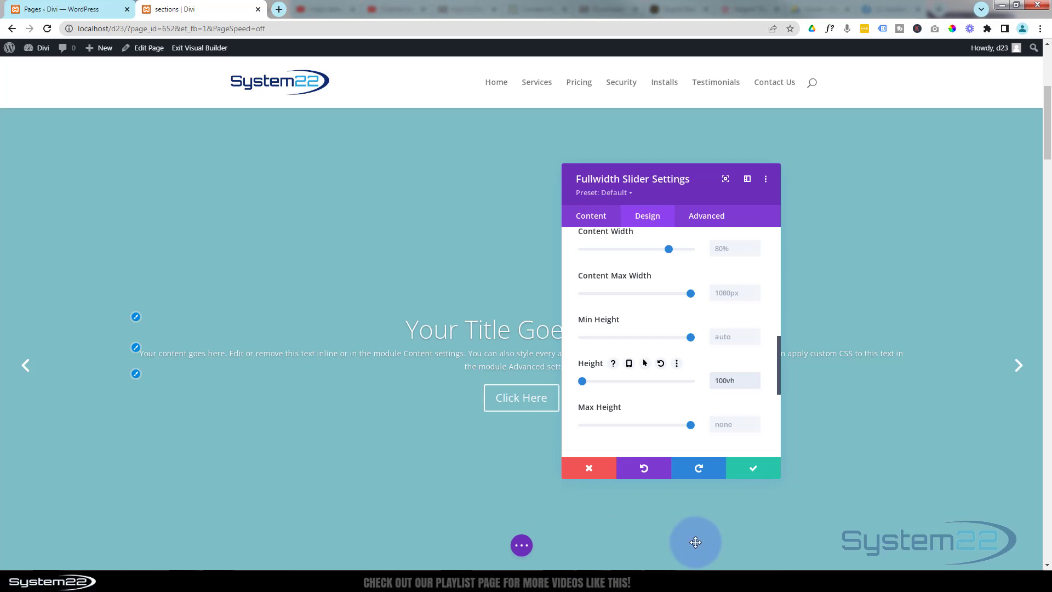
{"action": "scroll", "coordinate": [359, 444], "scroll_direction": "up", "scroll_amount": 2}
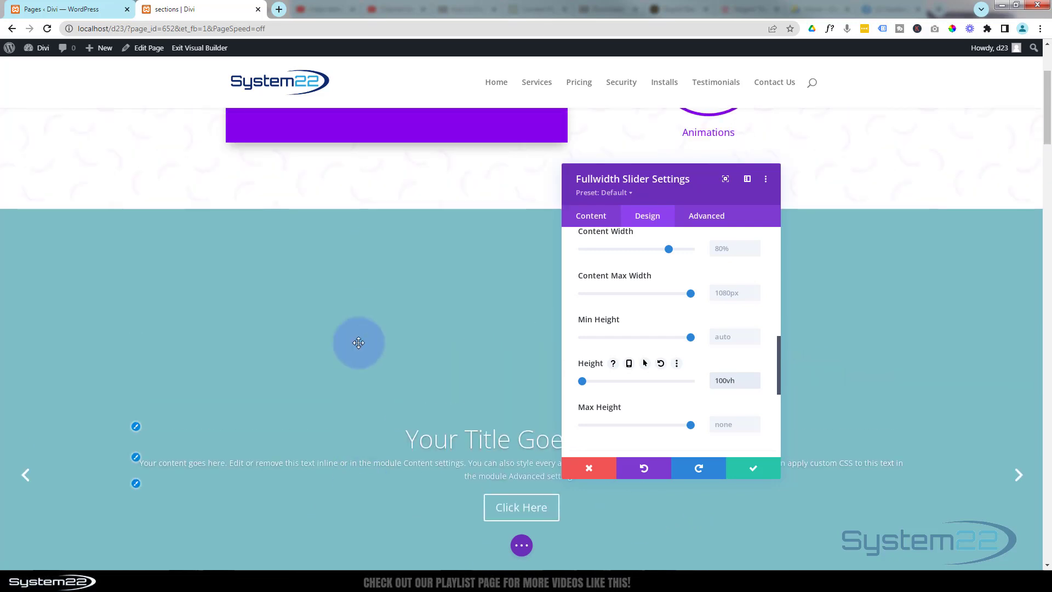
{"action": "scroll", "coordinate": [357, 355], "scroll_direction": "down", "scroll_amount": 2}
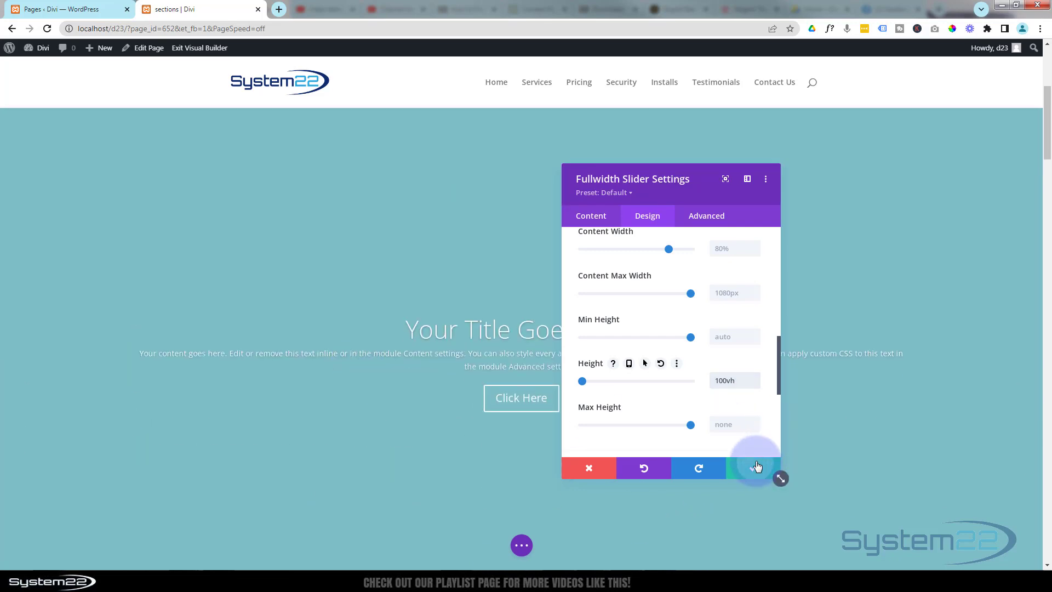
Save the slider settings and drag the slider section above the first section in Layers.
{"action": "left_click", "coordinate": [756, 467]}
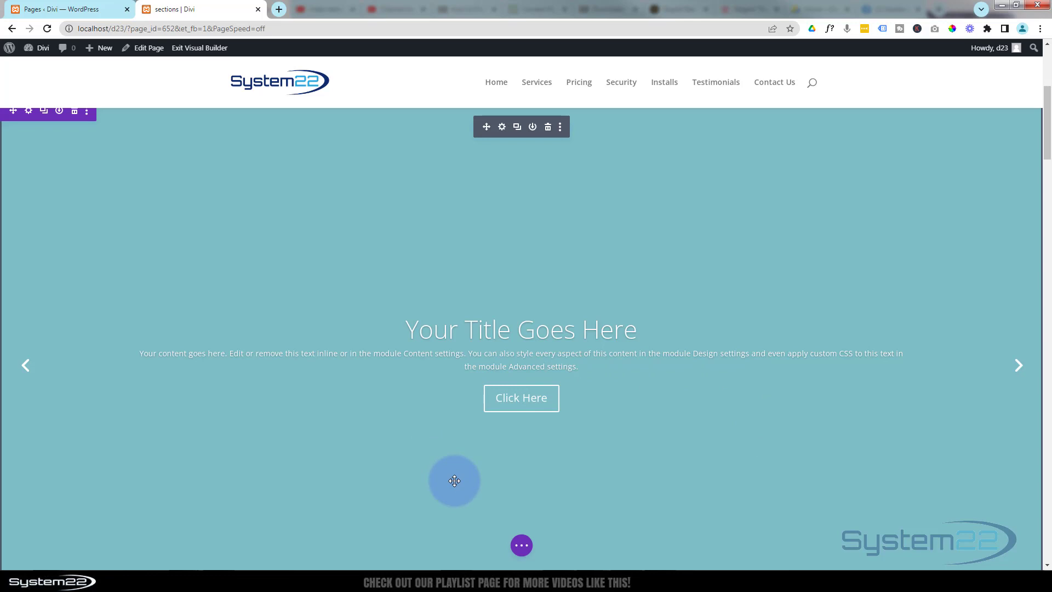
{"action": "left_click", "coordinate": [522, 544]}
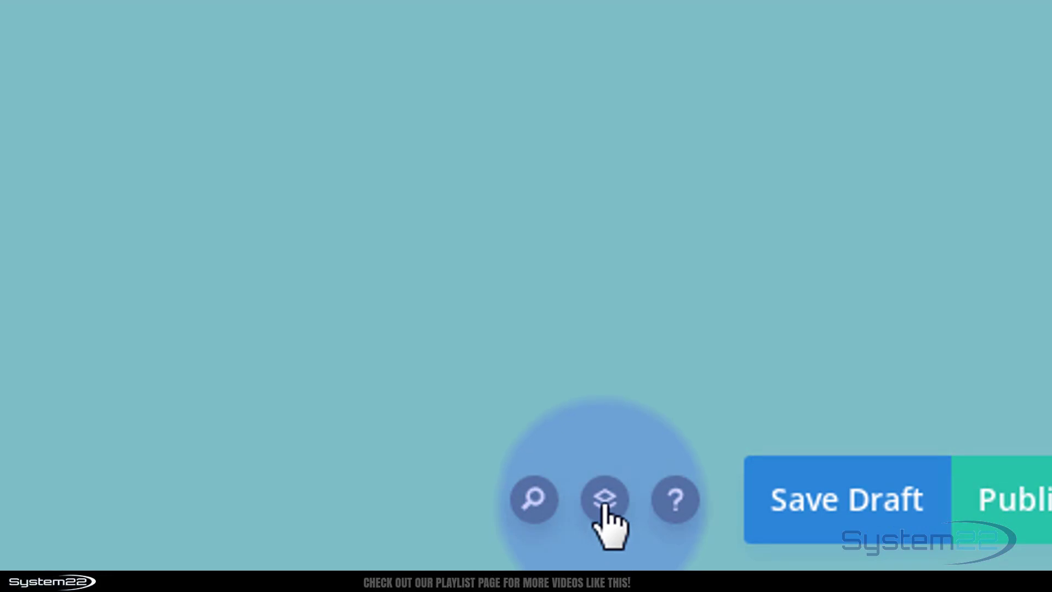
{"action": "left_click", "coordinate": [605, 499]}
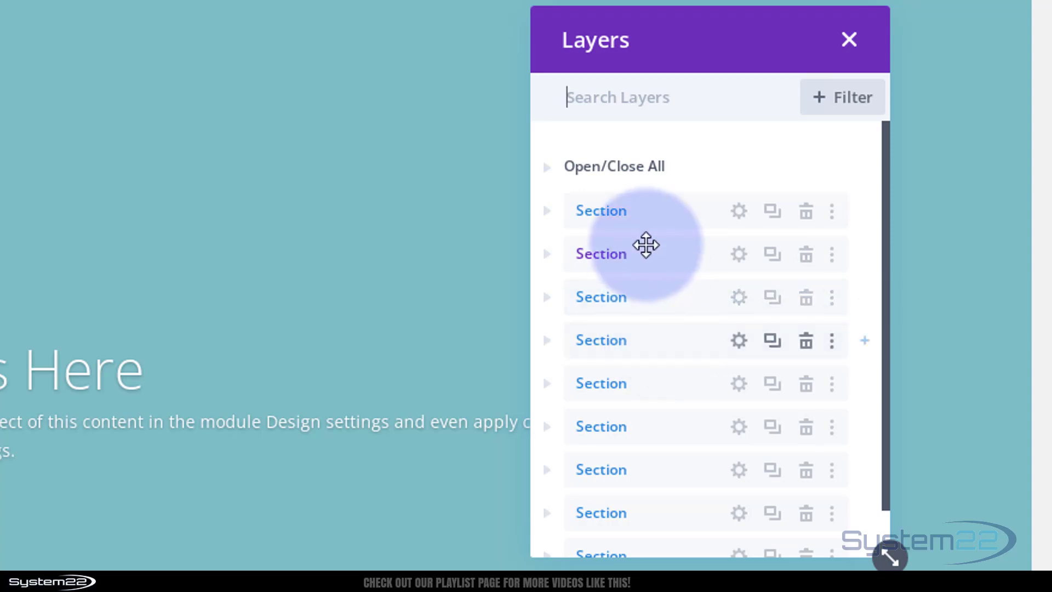
{"action": "left_click_drag", "start_coordinate": [671, 258], "coordinate": [667, 190]}
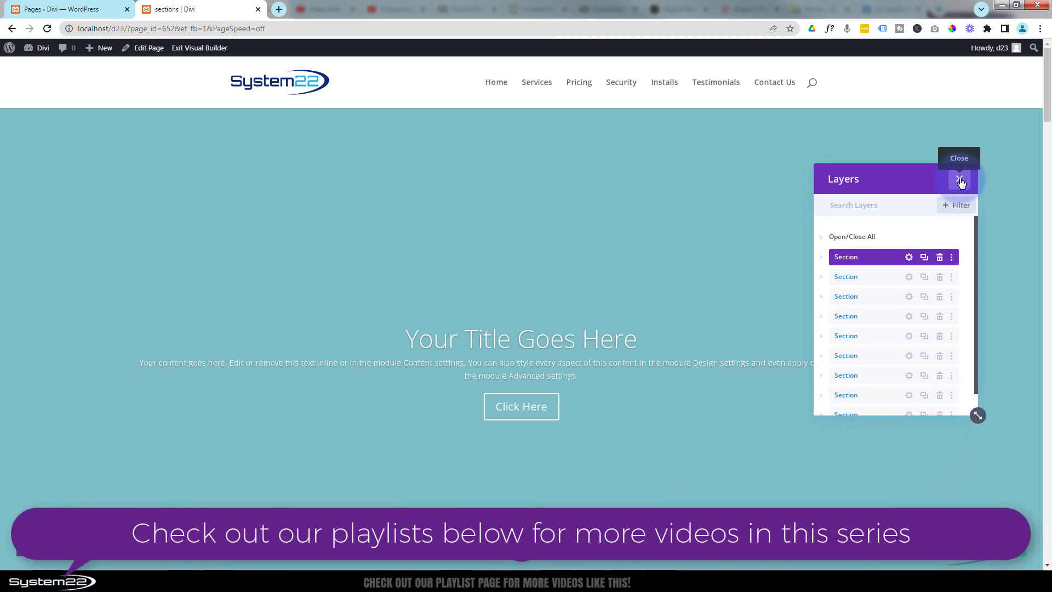
{"action": "left_click", "coordinate": [959, 180]}
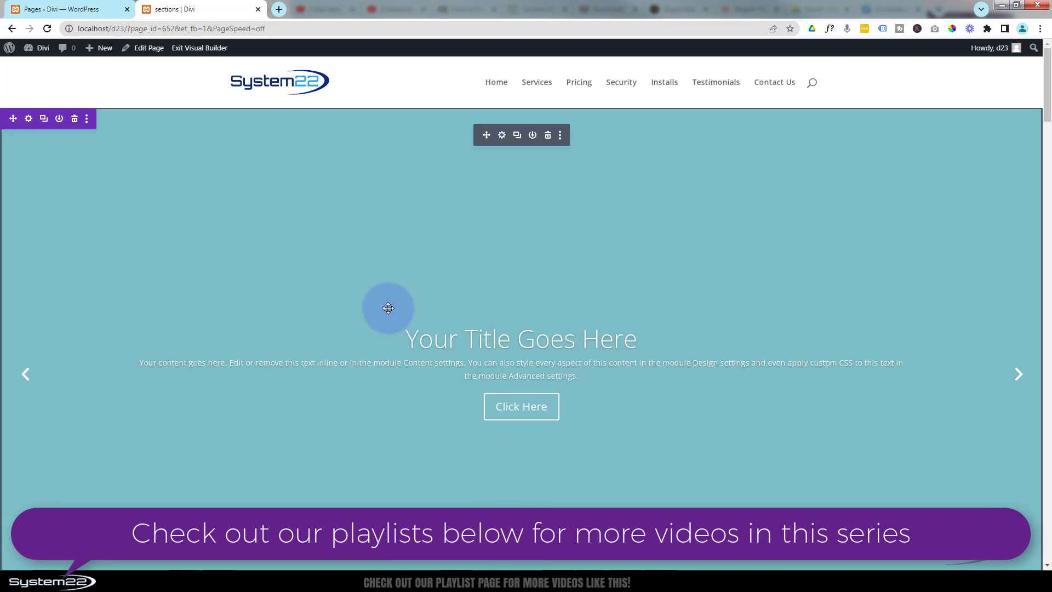
Delete the slider's second slide and open the remaining slide's settings.
{"action": "left_click", "coordinate": [502, 135]}
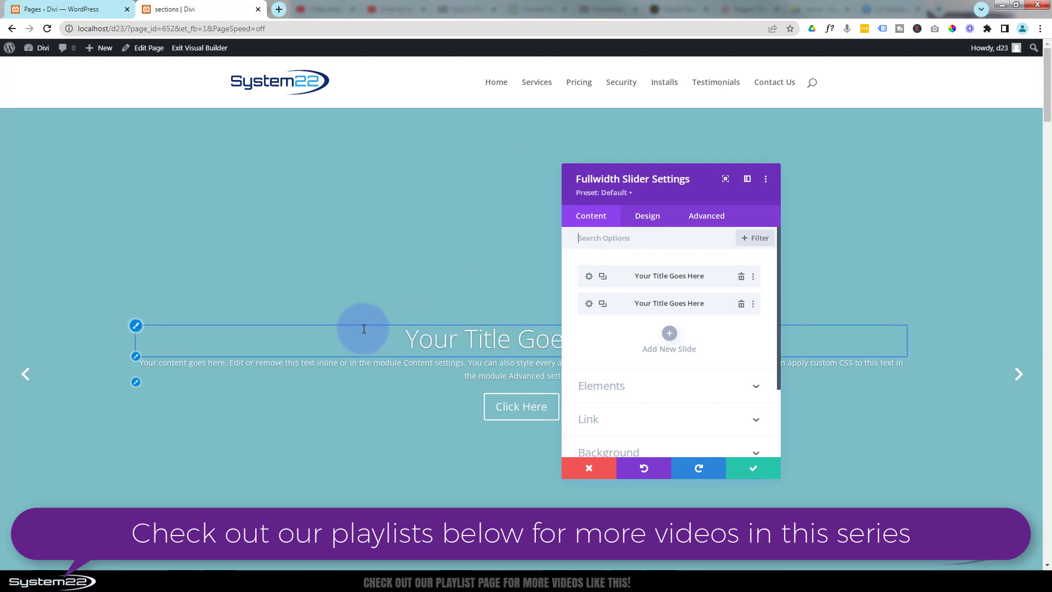
{"action": "left_click", "coordinate": [741, 306]}
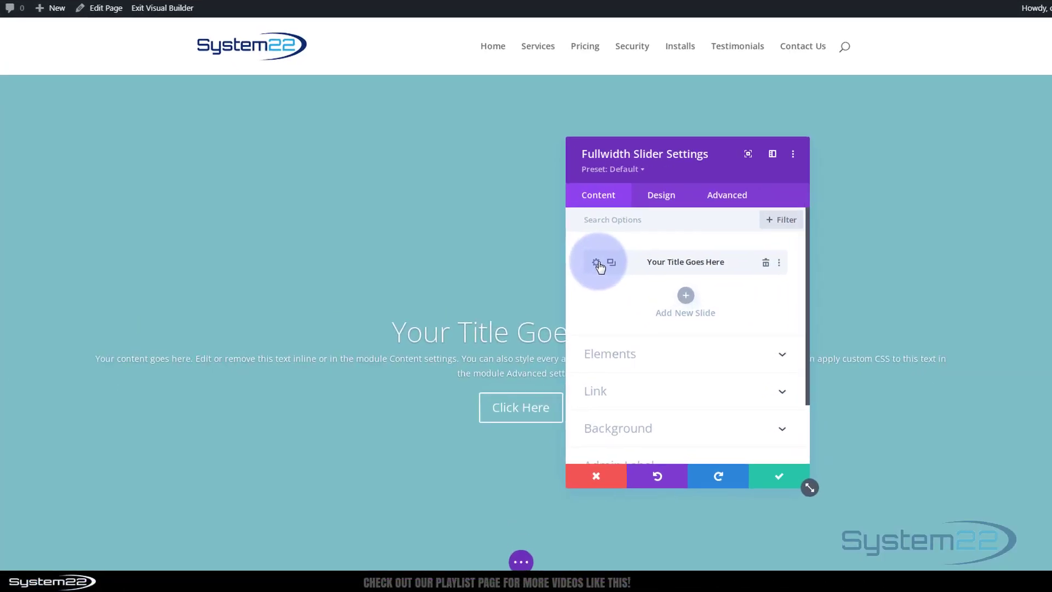
{"action": "left_click", "coordinate": [588, 275]}
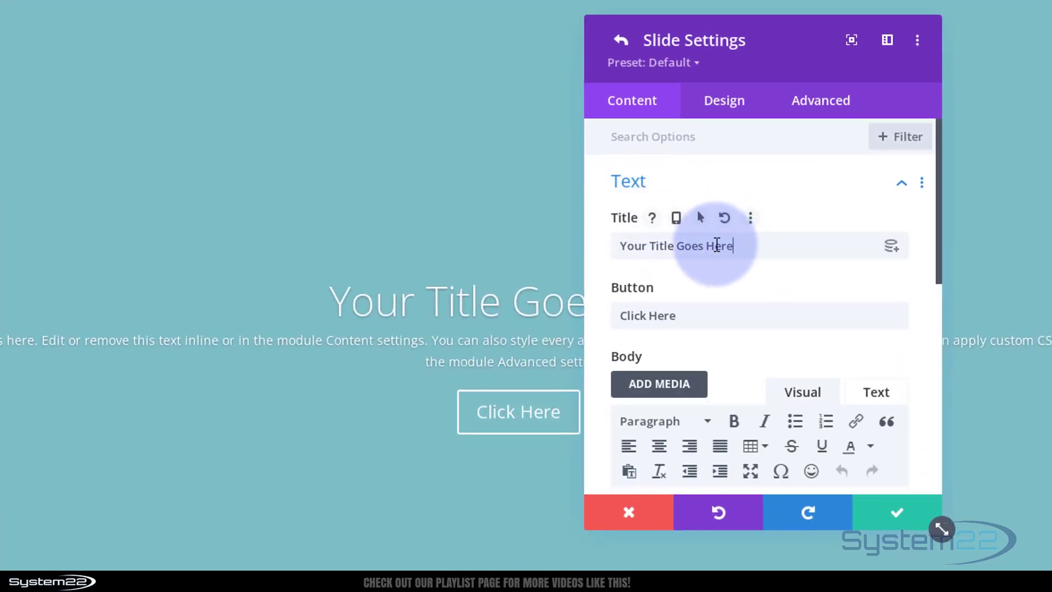
Review the slide's default title, button and body text, leaving the text format unchanged.
{"action": "left_click_drag", "start_coordinate": [737, 246], "coordinate": [540, 246]}
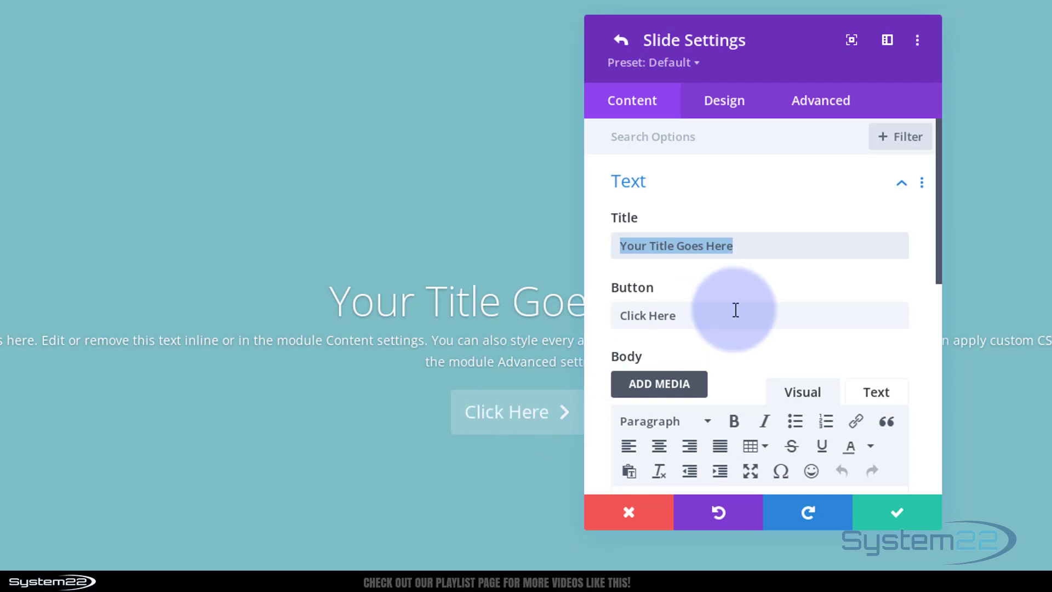
{"action": "left_click_drag", "start_coordinate": [735, 310], "coordinate": [619, 317]}
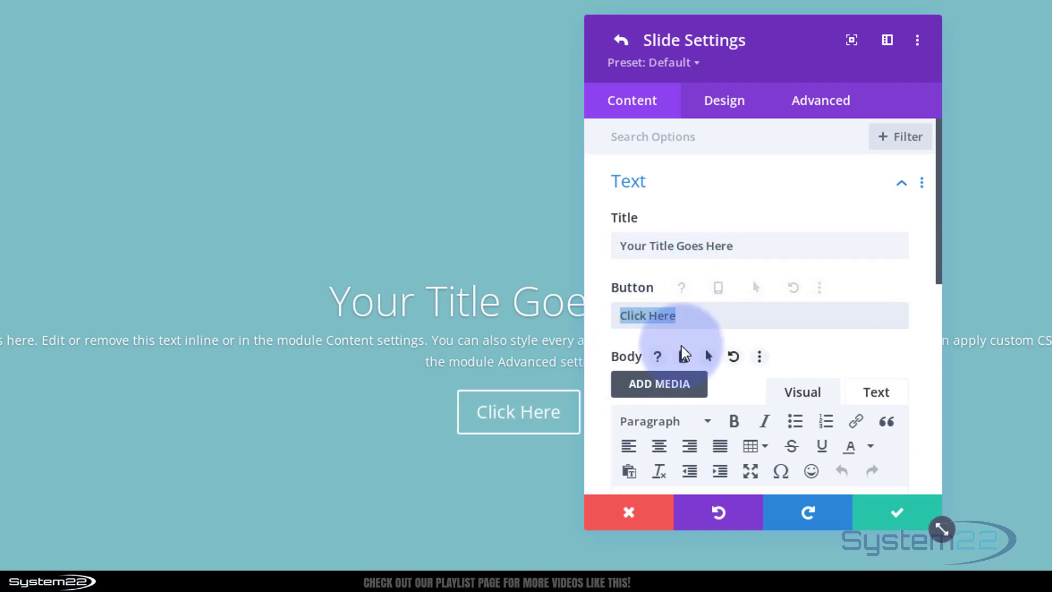
{"action": "scroll", "coordinate": [764, 156], "scroll_direction": "down", "scroll_amount": 5}
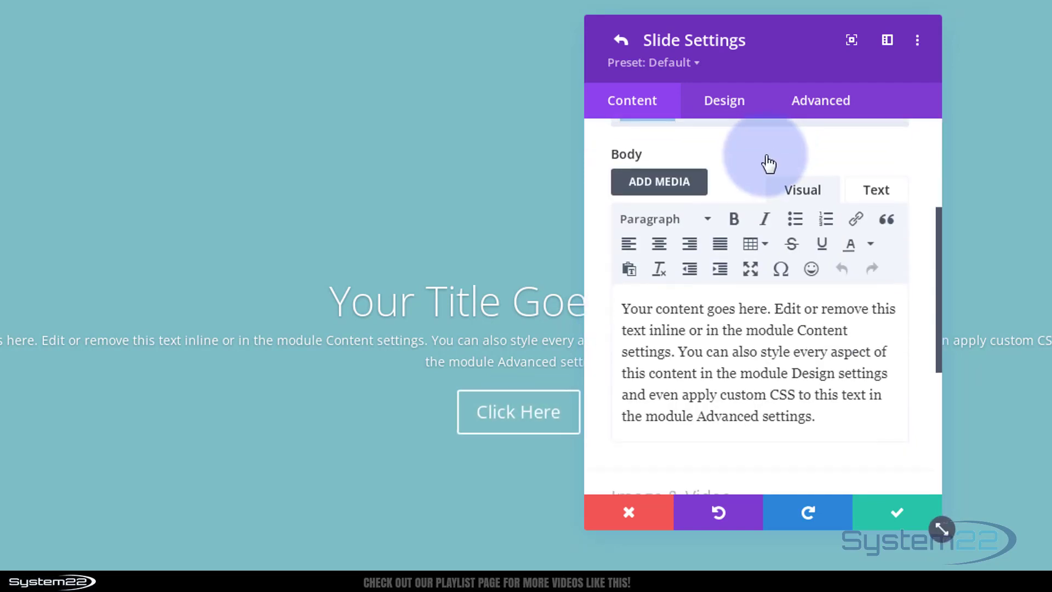
{"action": "left_click_drag", "start_coordinate": [831, 360], "coordinate": [399, 281]}
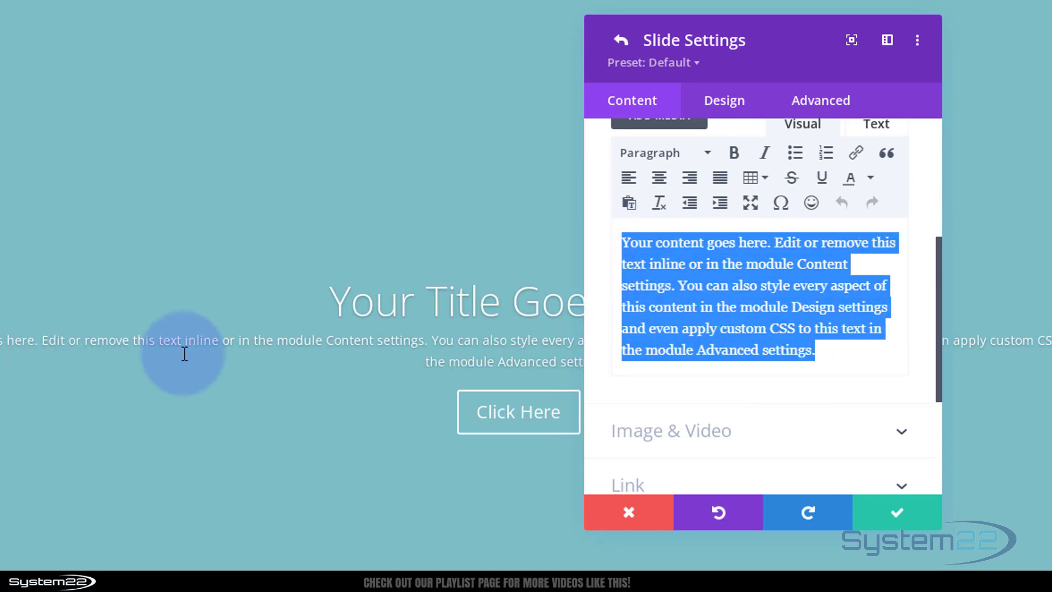
{"action": "scroll", "coordinate": [678, 342], "scroll_direction": "up", "scroll_amount": 3}
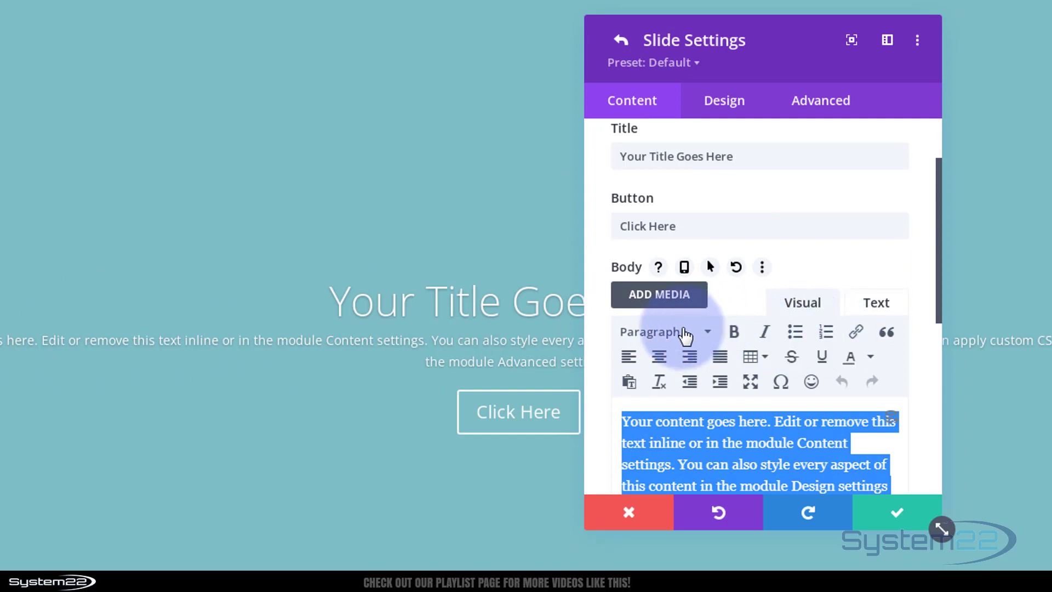
{"action": "left_click", "coordinate": [673, 334]}
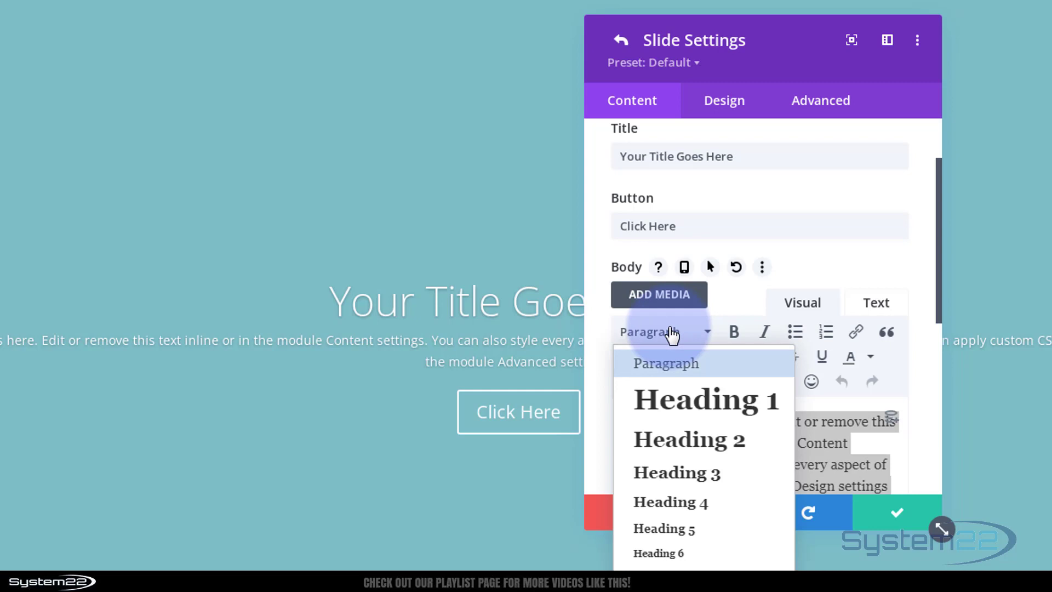
{"action": "left_click", "coordinate": [919, 307]}
{"action": "scroll", "coordinate": [773, 367], "scroll_direction": "down", "scroll_amount": 6}
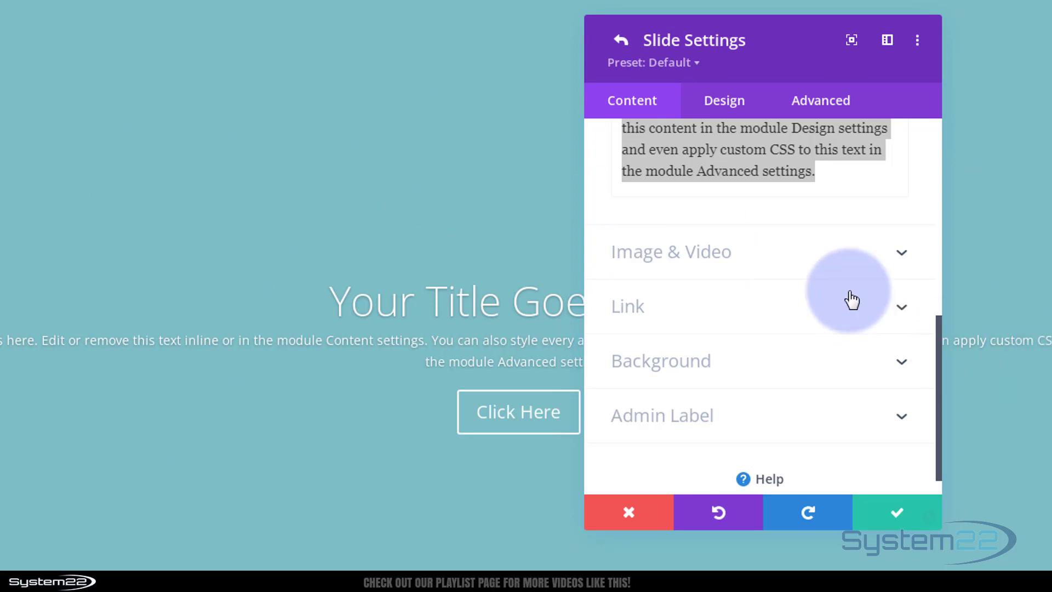
{"action": "scroll", "coordinate": [835, 311], "scroll_direction": "down", "scroll_amount": 1}
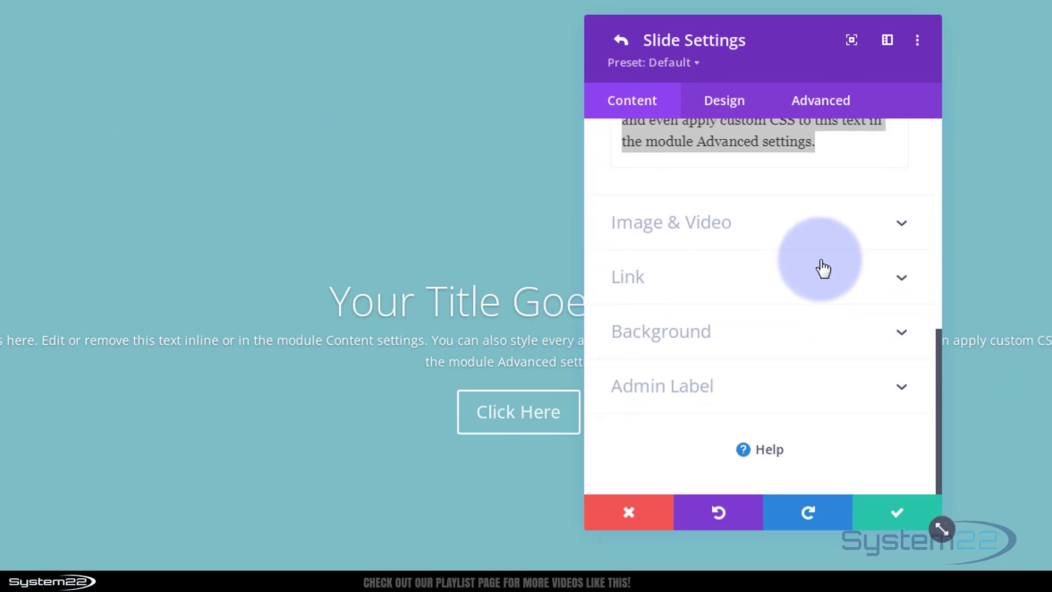
Expand the slide's Link options, keeping the link target at In The Same Window.
{"action": "left_click", "coordinate": [716, 281]}
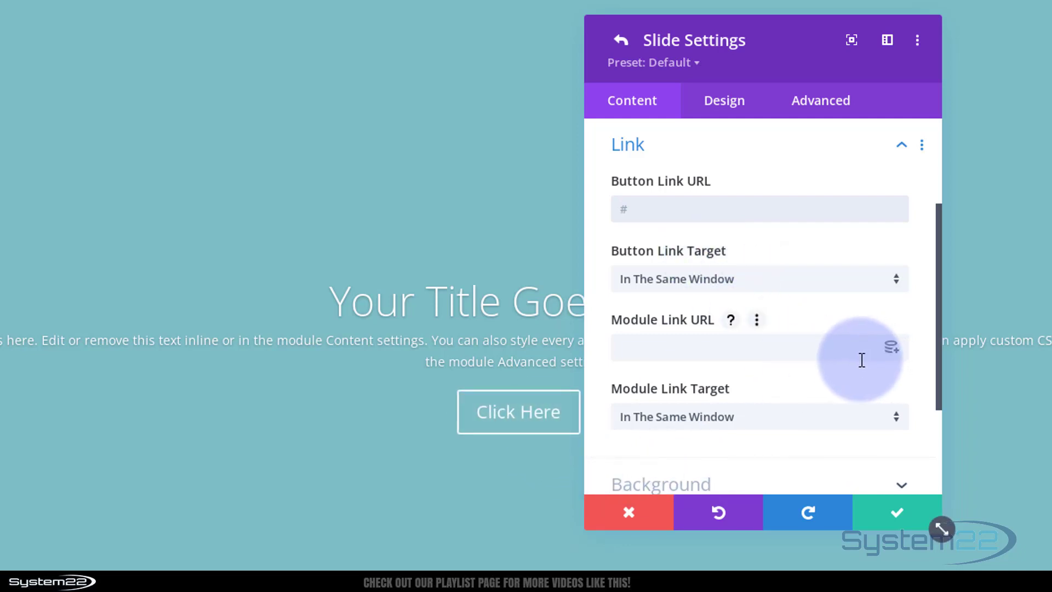
{"action": "left_click", "coordinate": [647, 349]}
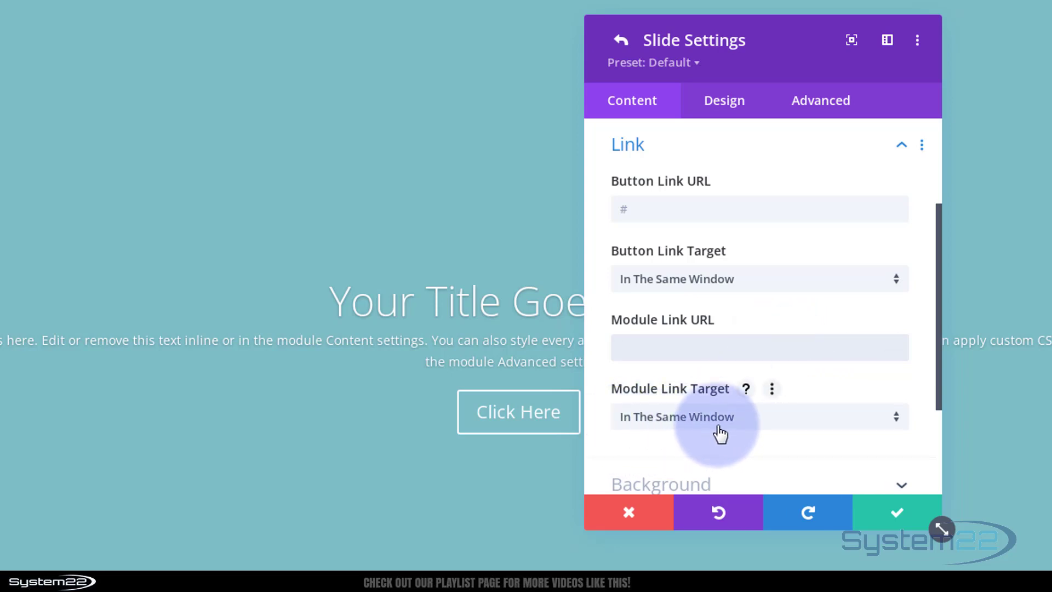
{"action": "left_click", "coordinate": [760, 427]}
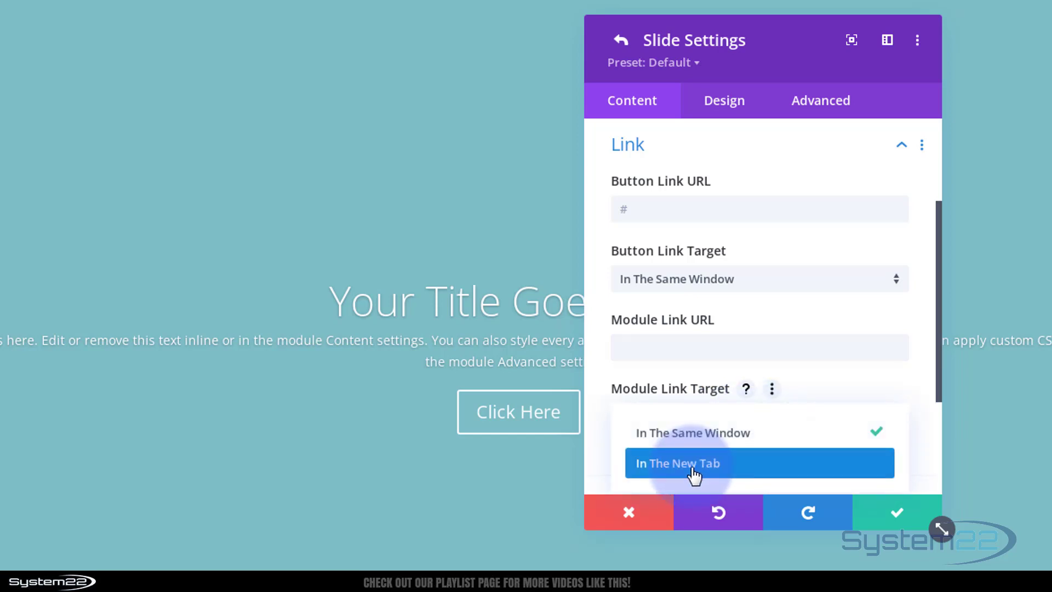
{"action": "left_click", "coordinate": [596, 380]}
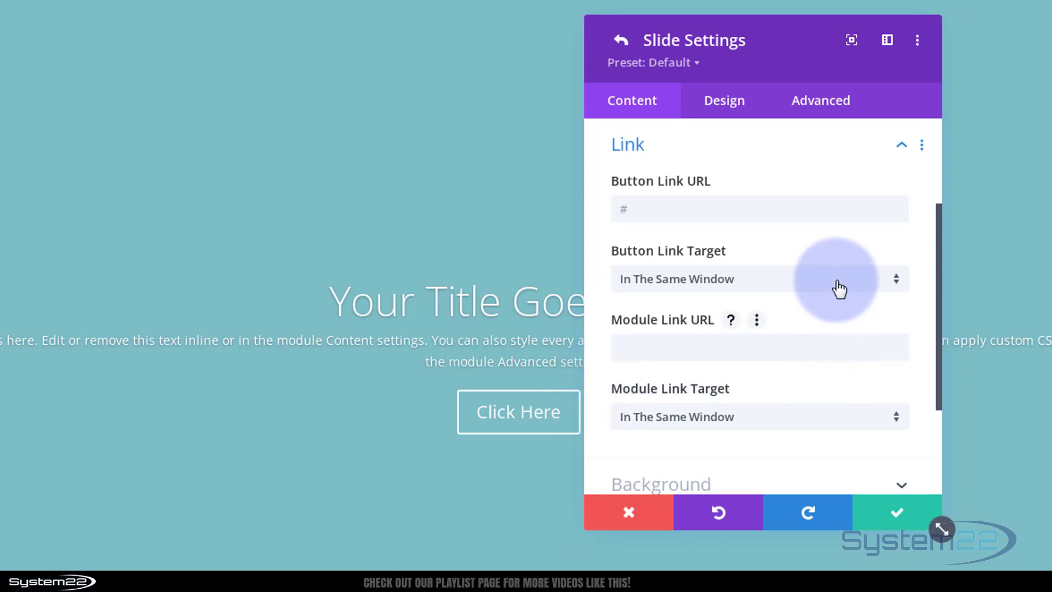
{"action": "scroll", "coordinate": [838, 286], "scroll_direction": "down", "scroll_amount": 5}
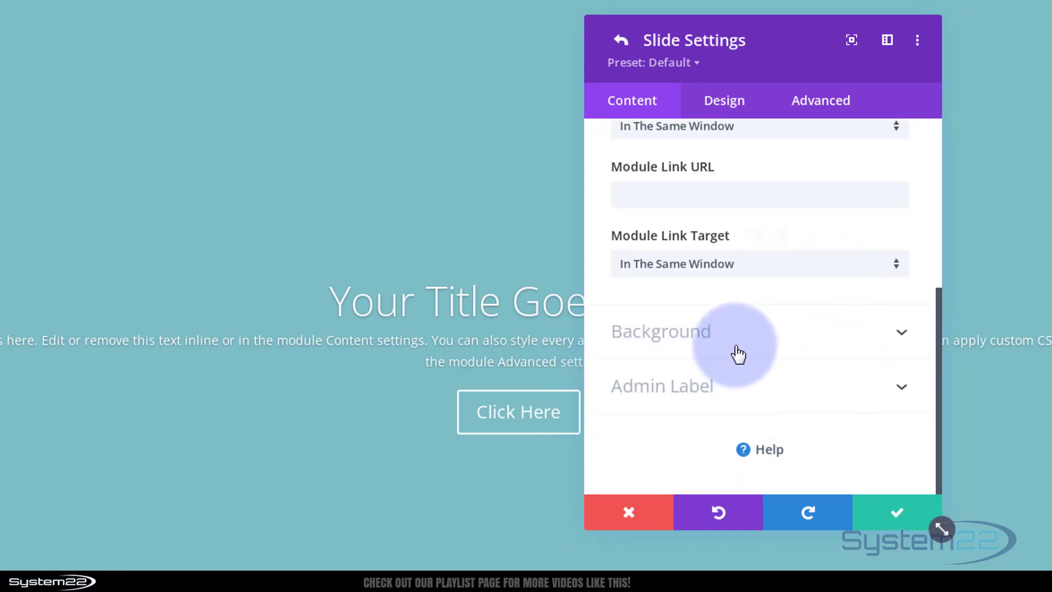
Set the blue underwater glass-sculpture photo from the Media Library as the slide background image.
{"action": "left_click", "coordinate": [754, 351]}
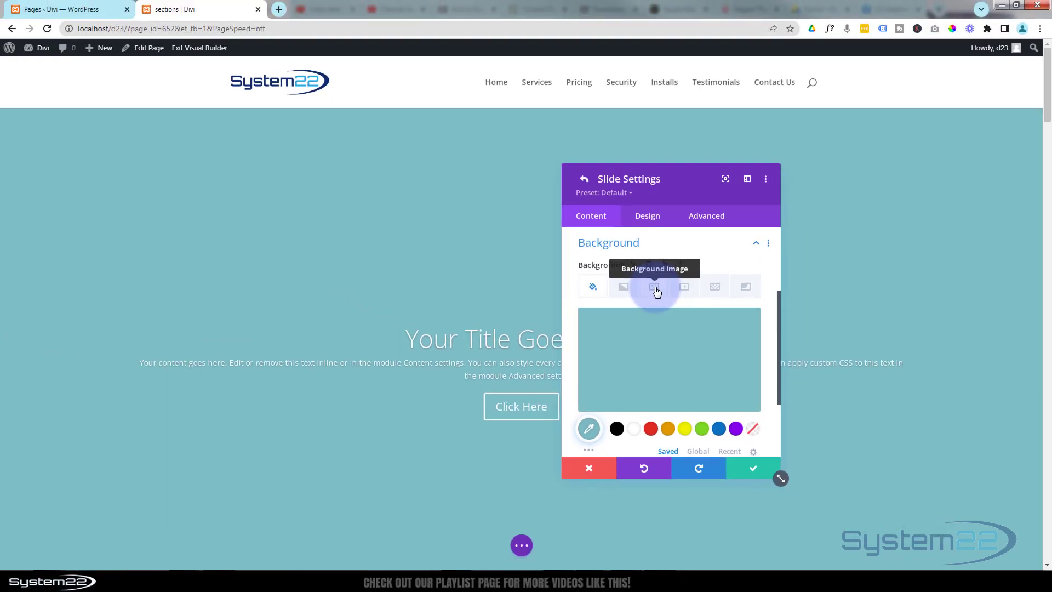
{"action": "left_click", "coordinate": [654, 288]}
{"action": "left_click", "coordinate": [665, 346]}
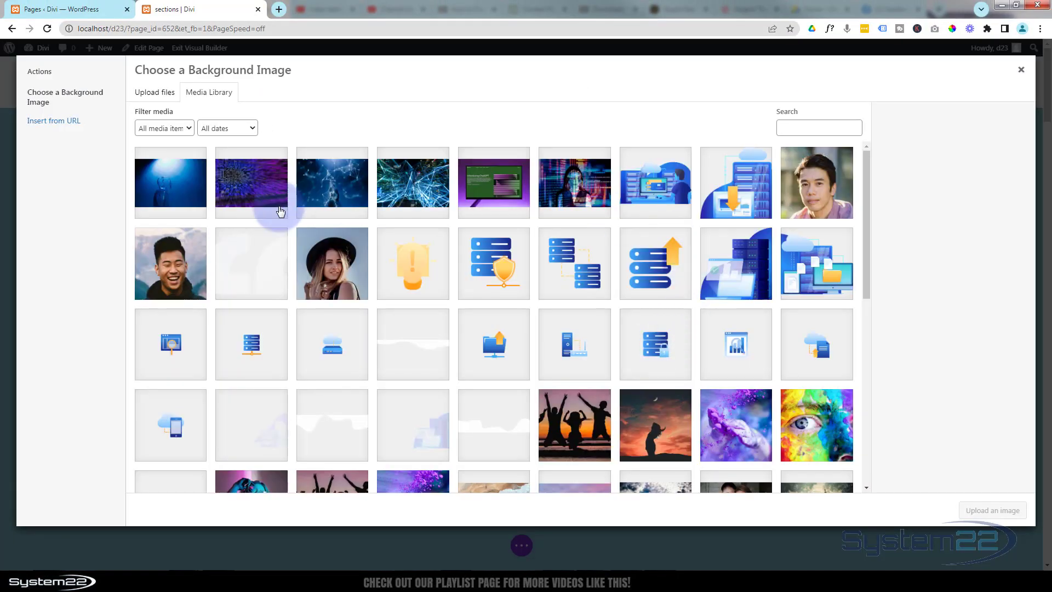
{"action": "left_click", "coordinate": [167, 194]}
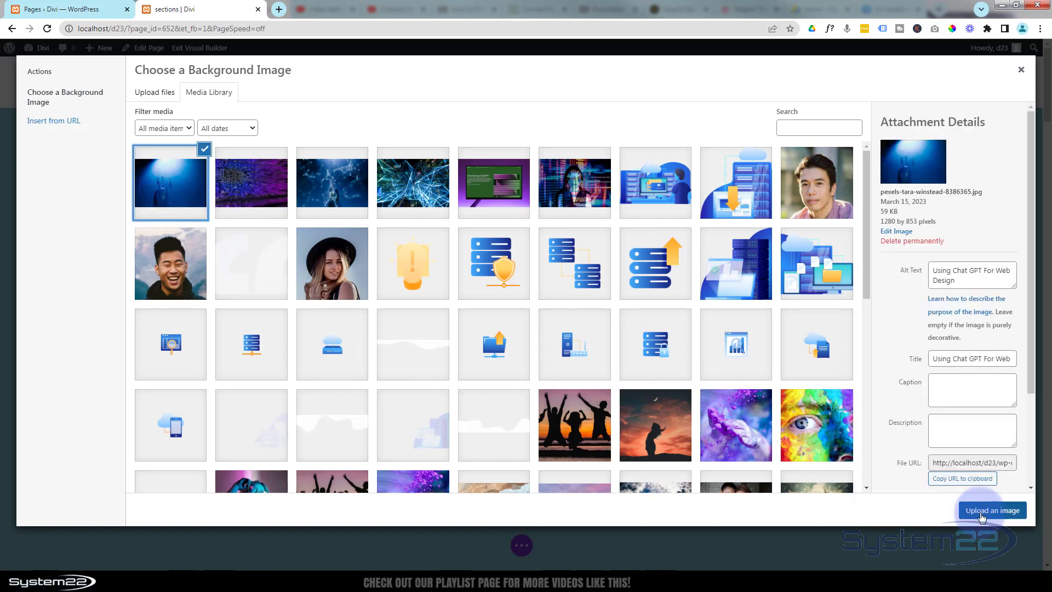
{"action": "left_click", "coordinate": [980, 512]}
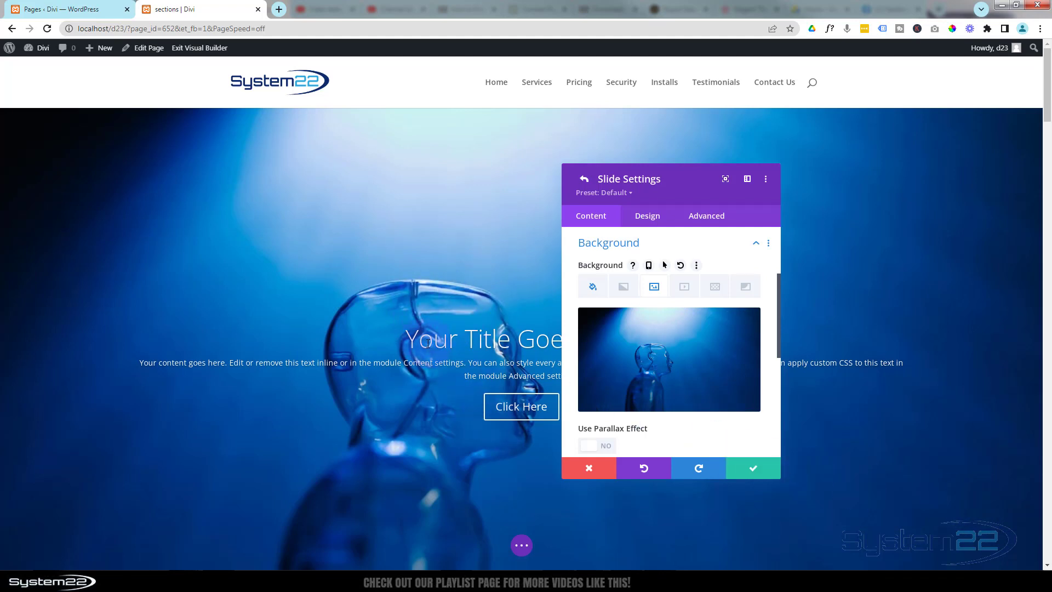
Set the slide title's font weight to Bold, keeping the existing font.
{"action": "left_click", "coordinate": [652, 218]}
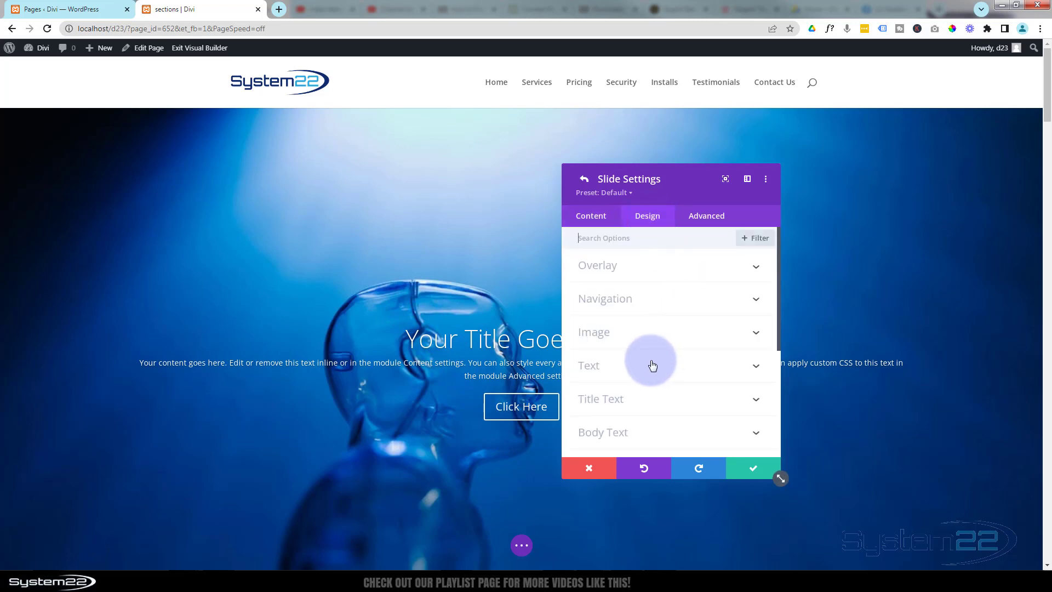
{"action": "left_click", "coordinate": [652, 366]}
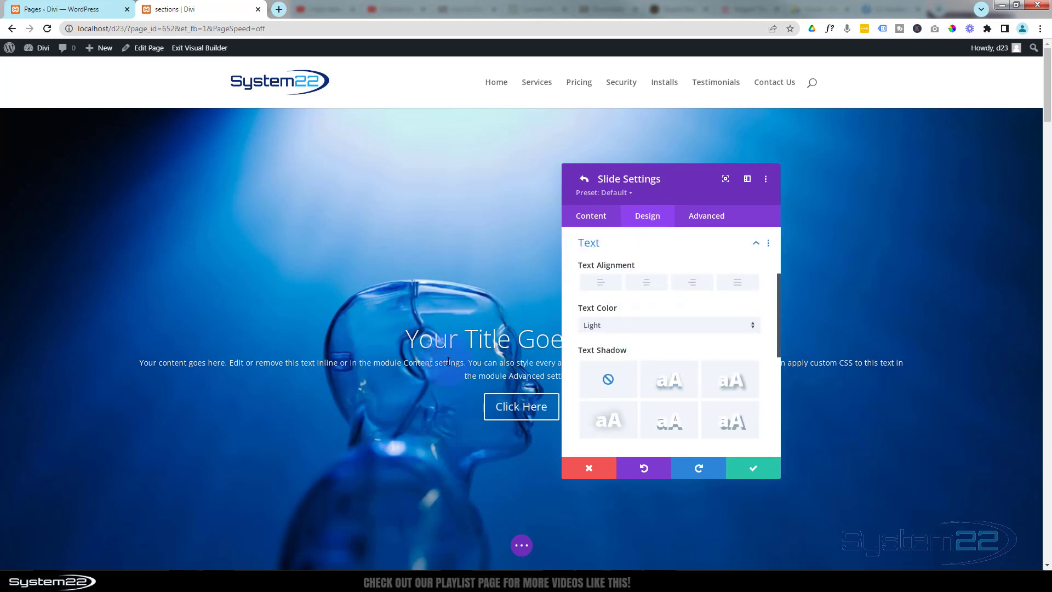
{"action": "scroll", "coordinate": [629, 305], "scroll_direction": "down", "scroll_amount": 4}
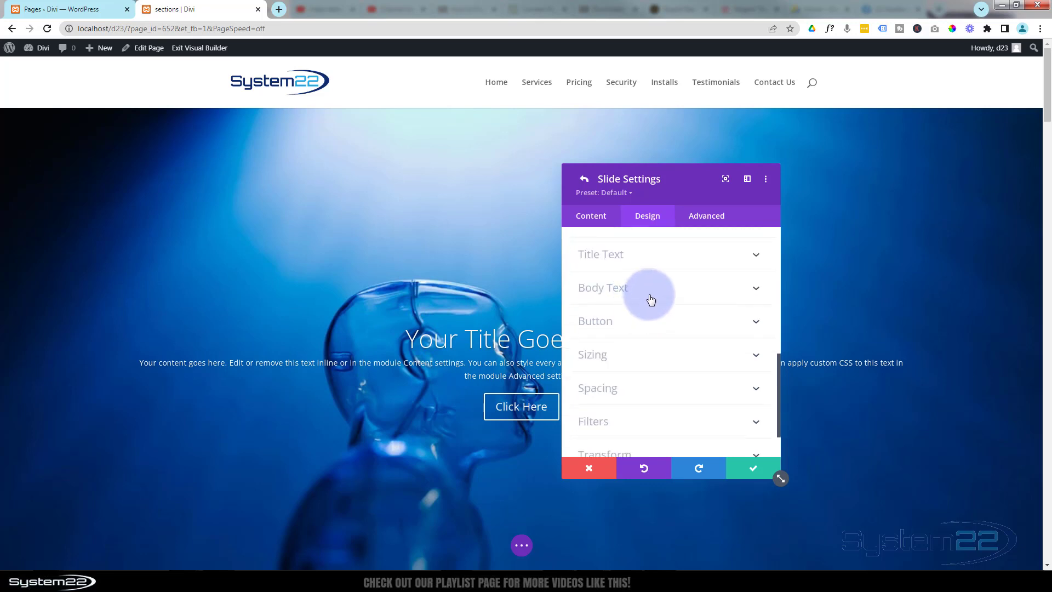
{"action": "left_click", "coordinate": [656, 255]}
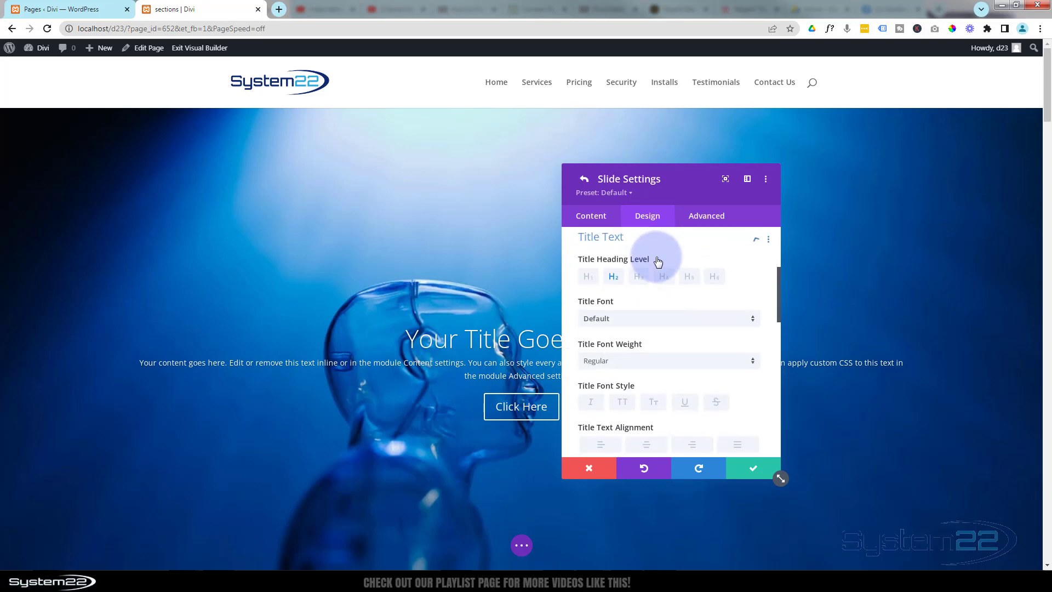
{"action": "left_click", "coordinate": [649, 329]}
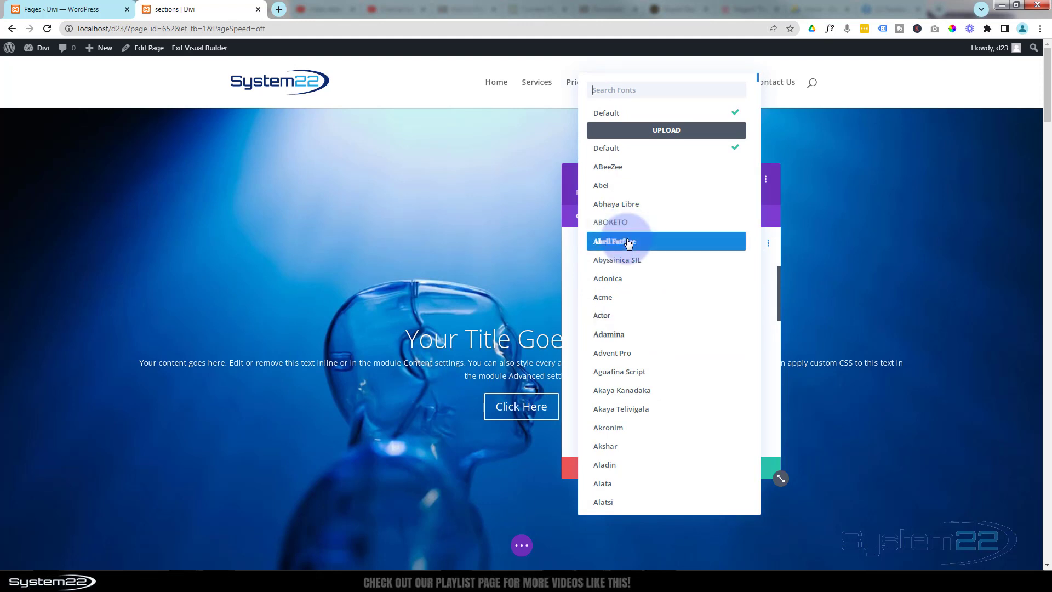
{"action": "left_click", "coordinate": [569, 254]}
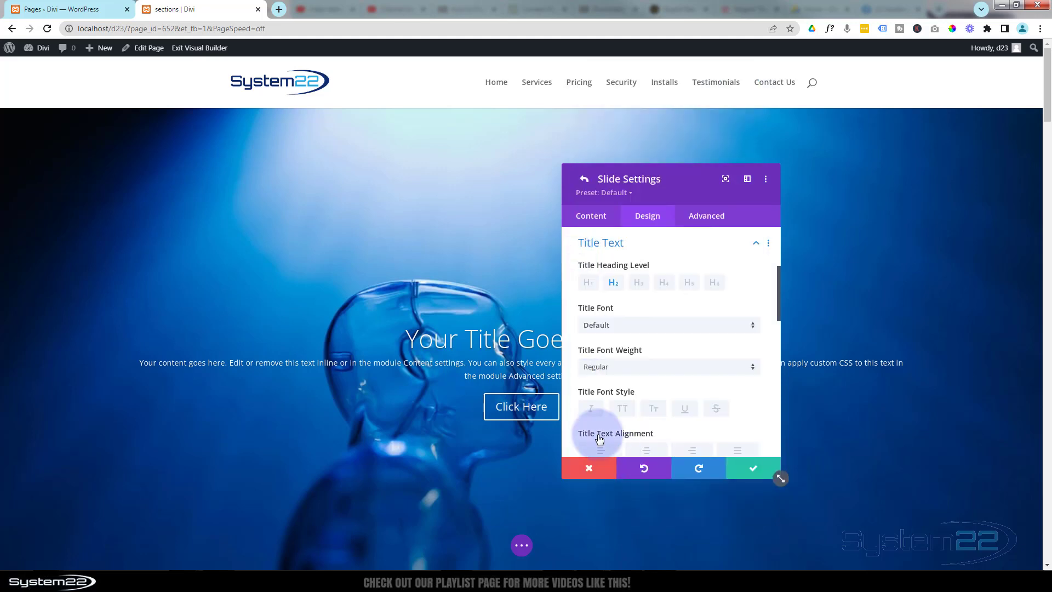
{"action": "left_click", "coordinate": [622, 367]}
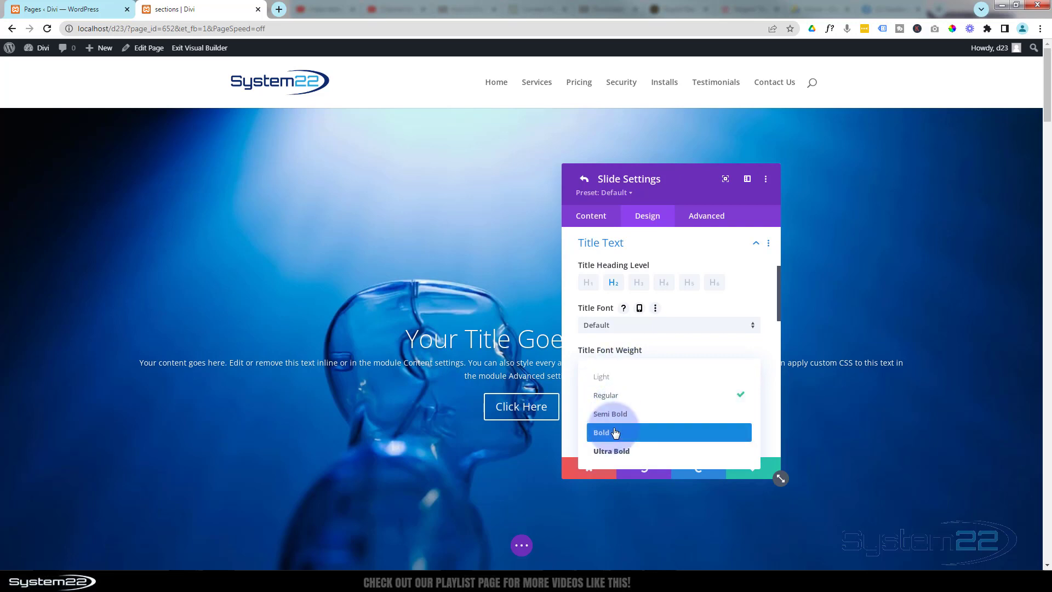
{"action": "left_click", "coordinate": [607, 433]}
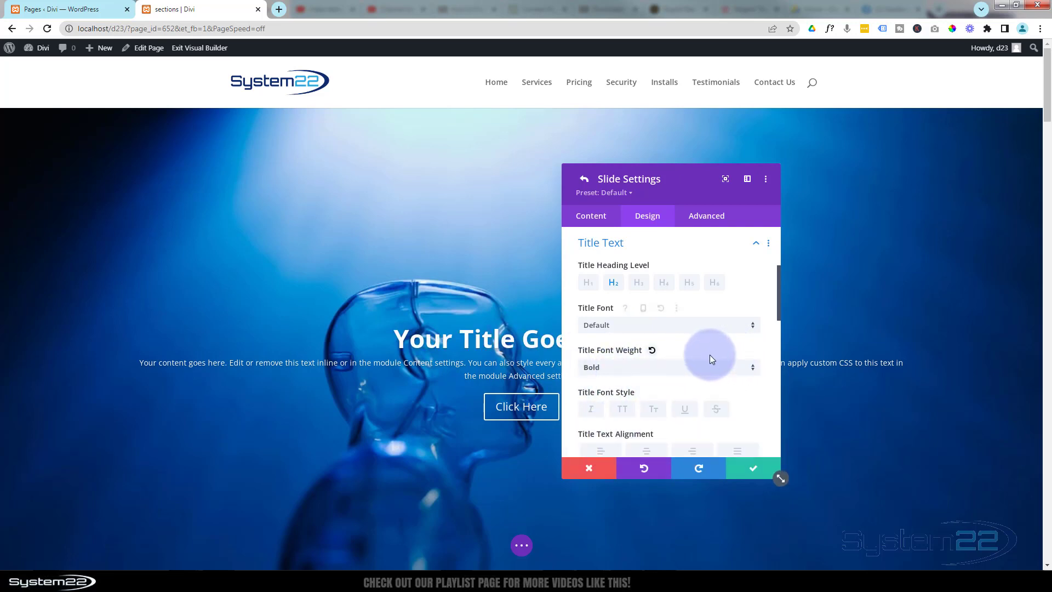
Switch Use Custom Styles For Button to YES for the slide button.
{"action": "scroll", "coordinate": [693, 356], "scroll_direction": "down", "scroll_amount": 10}
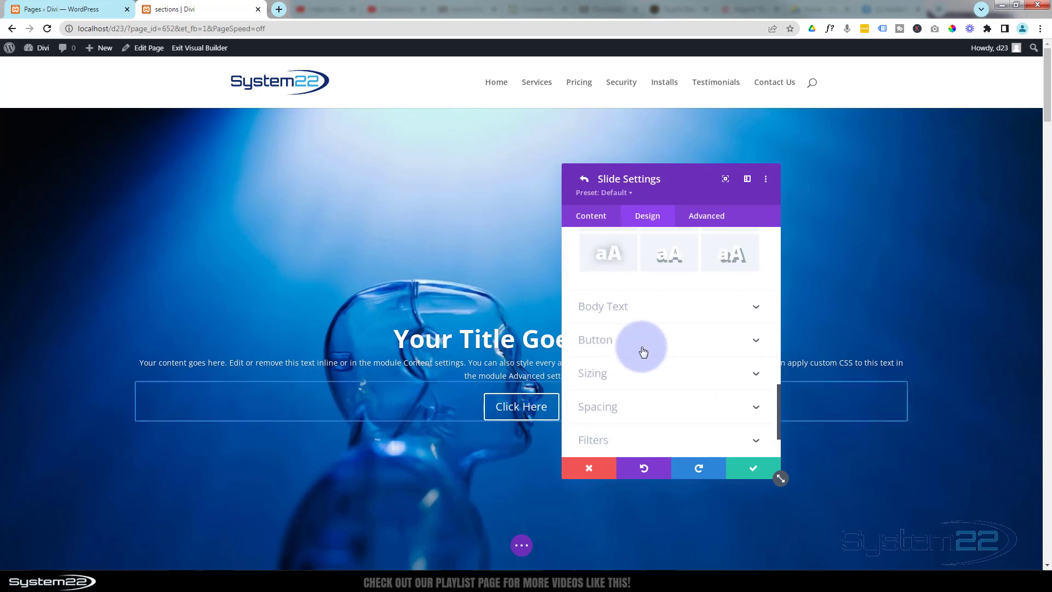
{"action": "left_click", "coordinate": [641, 351]}
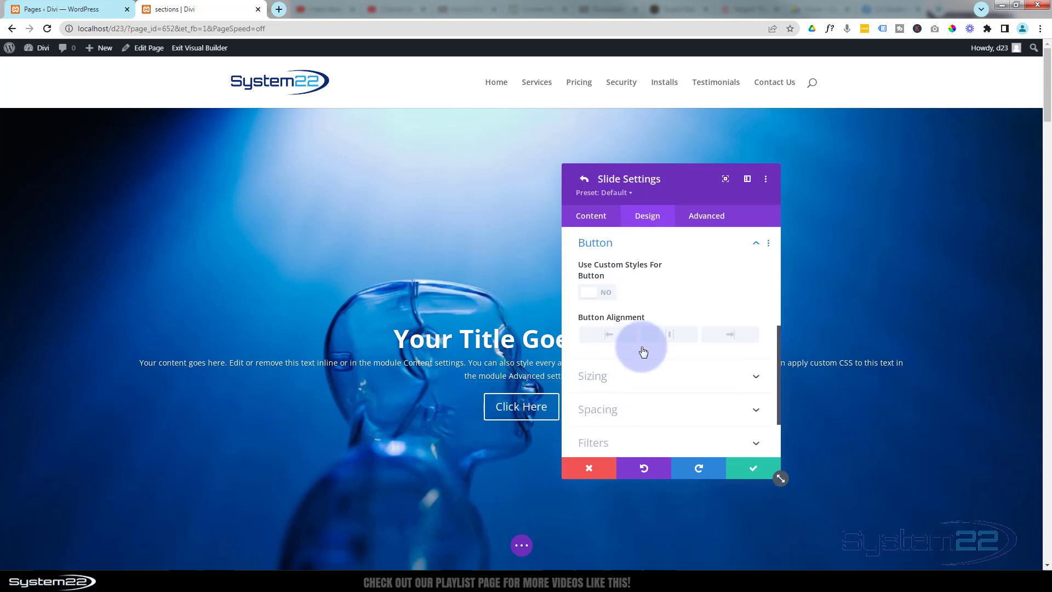
{"action": "left_click", "coordinate": [596, 294]}
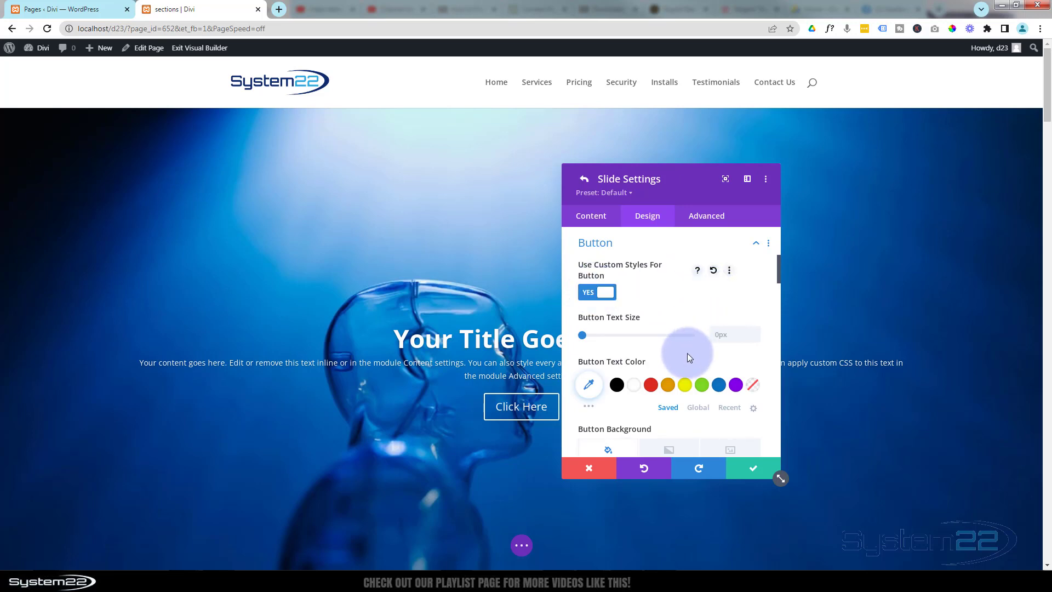
{"action": "scroll", "coordinate": [689, 357], "scroll_direction": "down", "scroll_amount": 2}
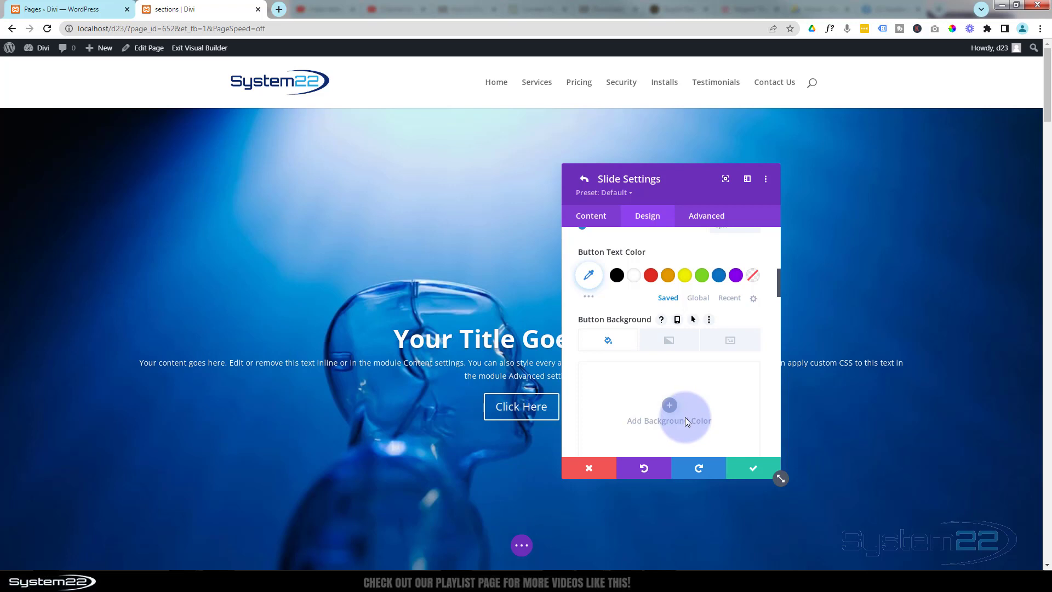
Save the slide settings and duplicate the slide twice, making three slides.
{"action": "left_click", "coordinate": [754, 472]}
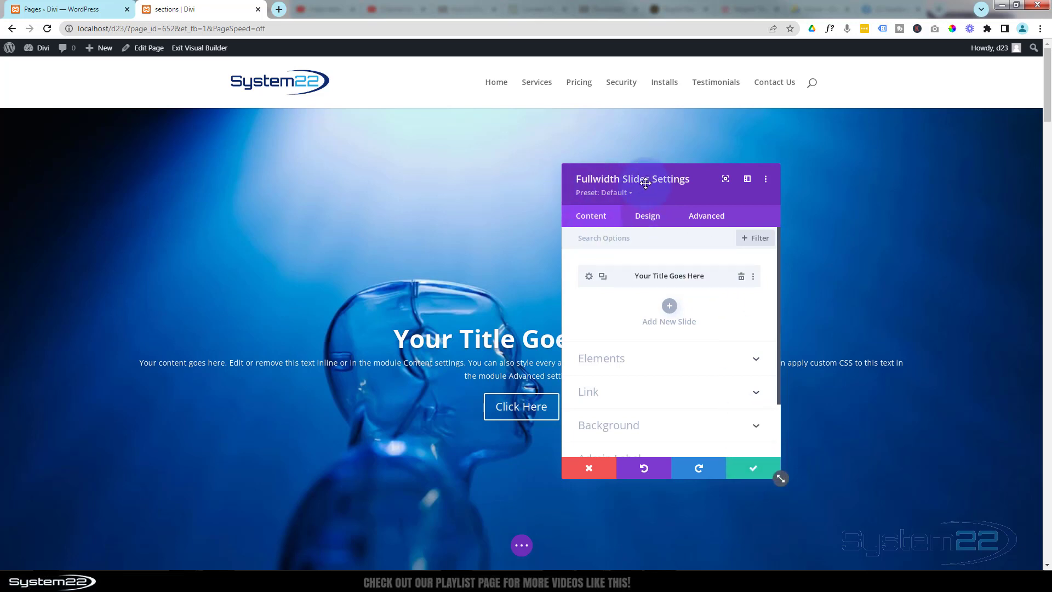
{"action": "left_click", "coordinate": [603, 278]}
{"action": "left_click", "coordinate": [602, 306]}
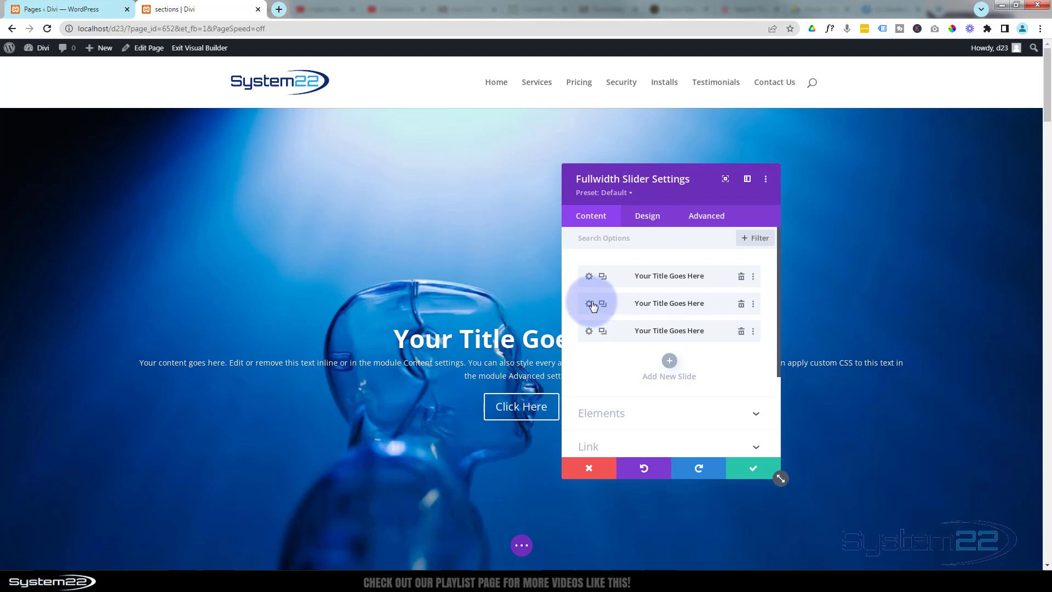
Give the second slide the blue network image with a robotic hand as background, then save.
{"action": "left_click", "coordinate": [588, 305]}
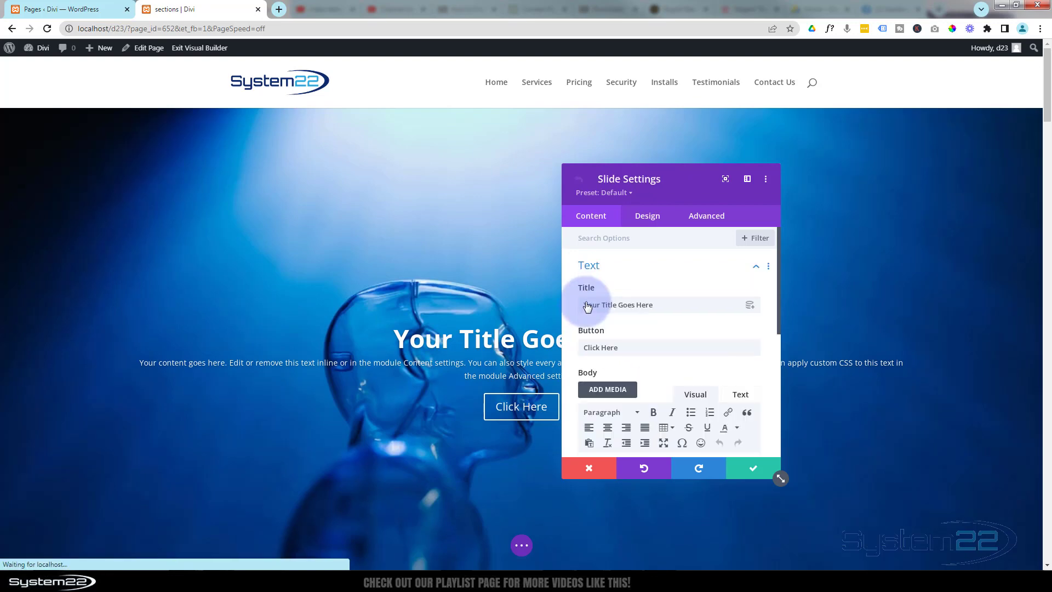
{"action": "scroll", "coordinate": [617, 344], "scroll_direction": "down", "scroll_amount": 5}
{"action": "scroll", "coordinate": [617, 344], "scroll_direction": "down", "scroll_amount": 1}
{"action": "left_click", "coordinate": [646, 359]}
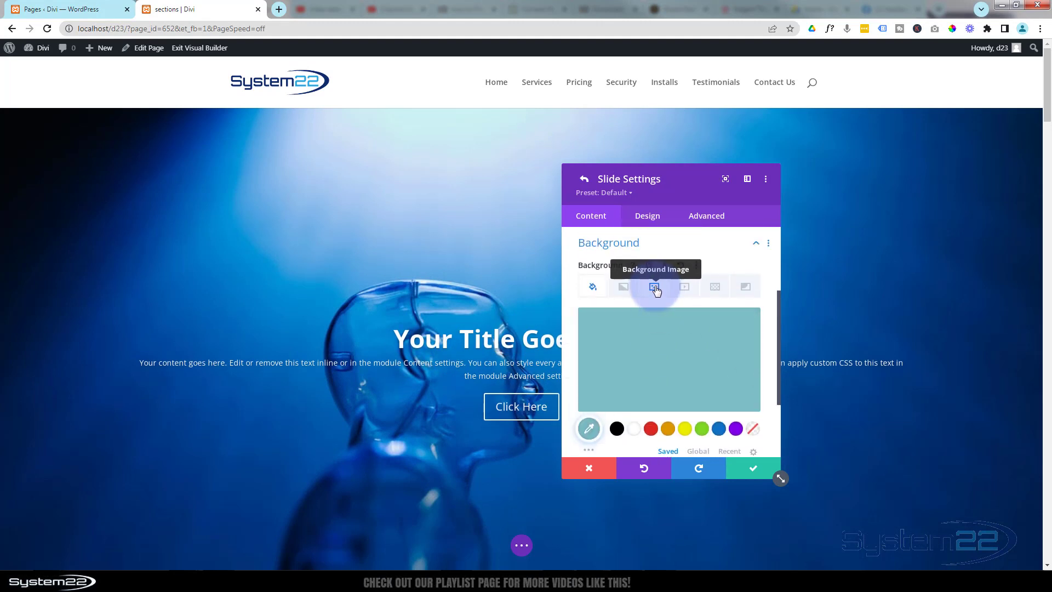
{"action": "left_click", "coordinate": [654, 286]}
{"action": "left_click", "coordinate": [667, 360]}
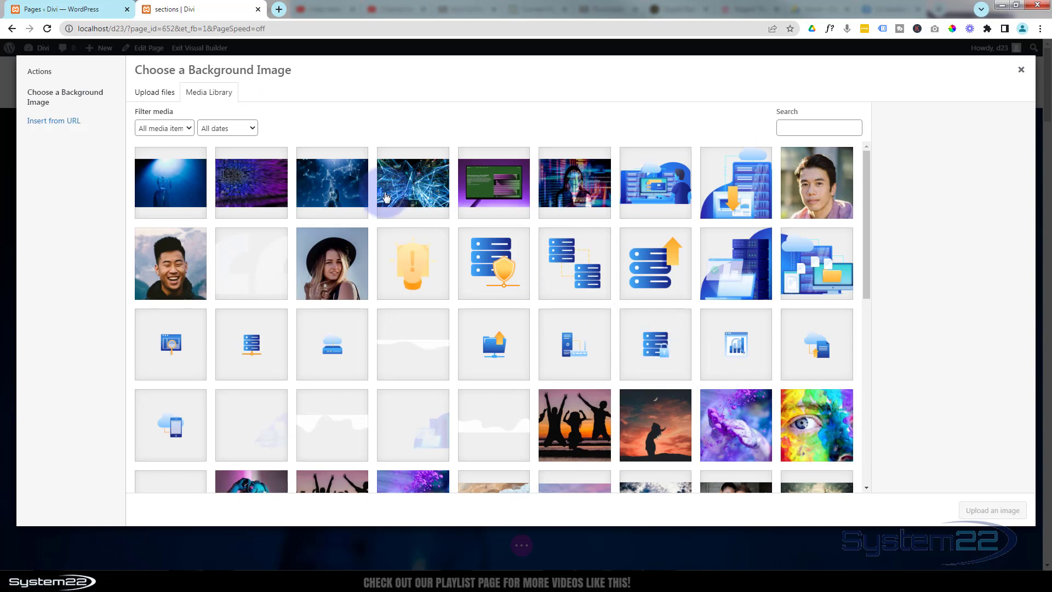
{"action": "left_click", "coordinate": [340, 192]}
{"action": "left_click", "coordinate": [992, 514]}
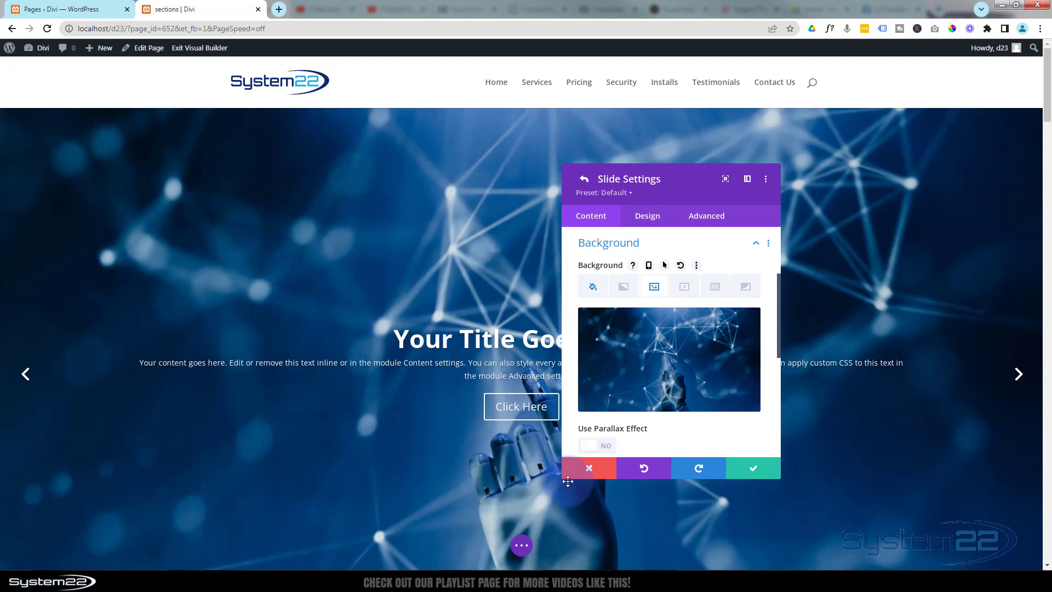
{"action": "left_click", "coordinate": [753, 470]}
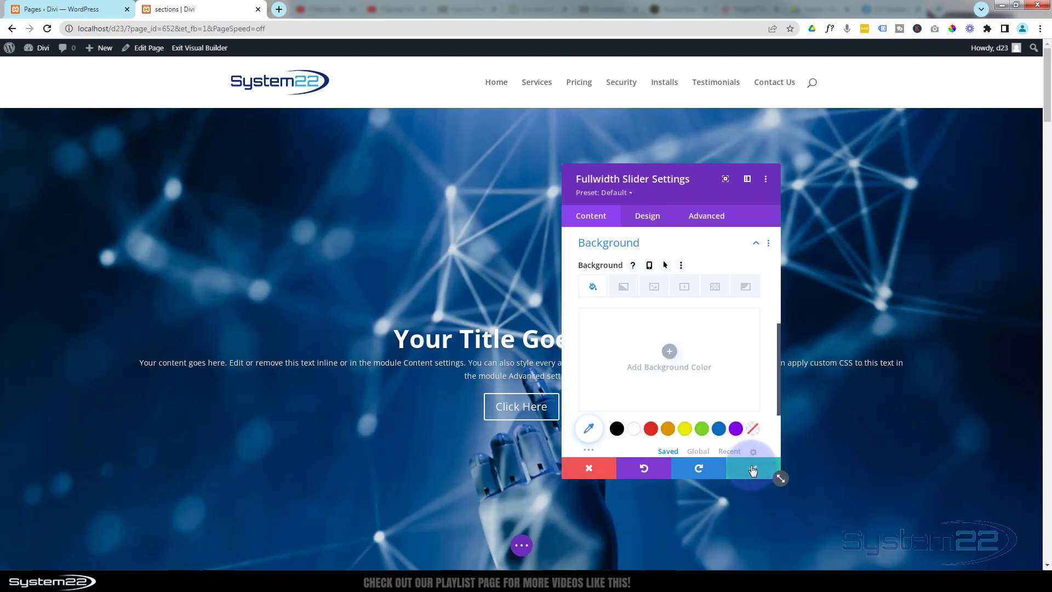
Set the third slide's background image to the glowing tangled light-lines photo.
{"action": "left_click", "coordinate": [676, 412]}
{"action": "scroll", "coordinate": [676, 412], "scroll_direction": "up", "scroll_amount": 6}
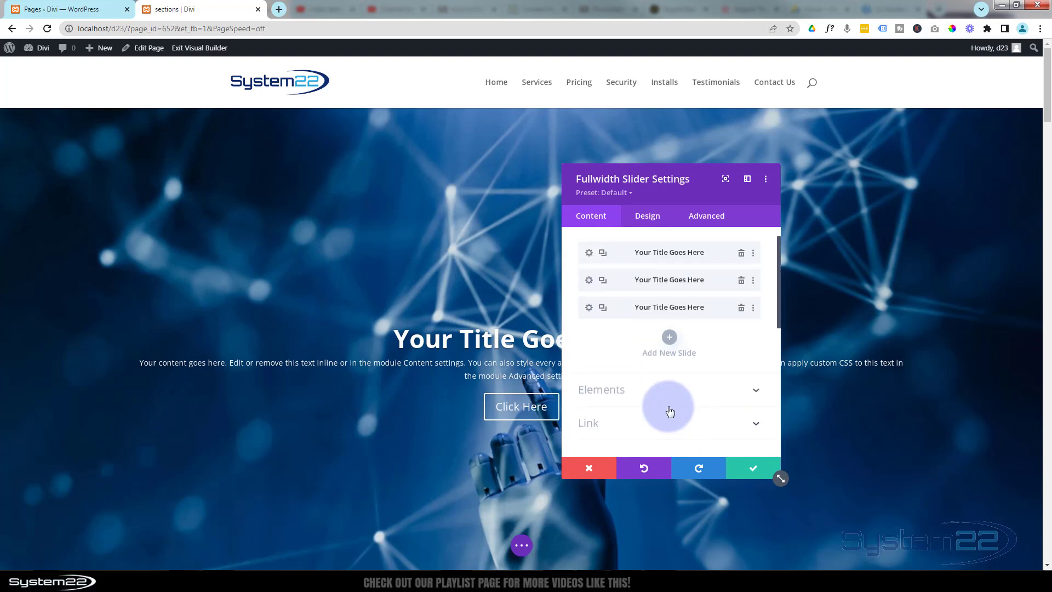
{"action": "left_click", "coordinate": [588, 308]}
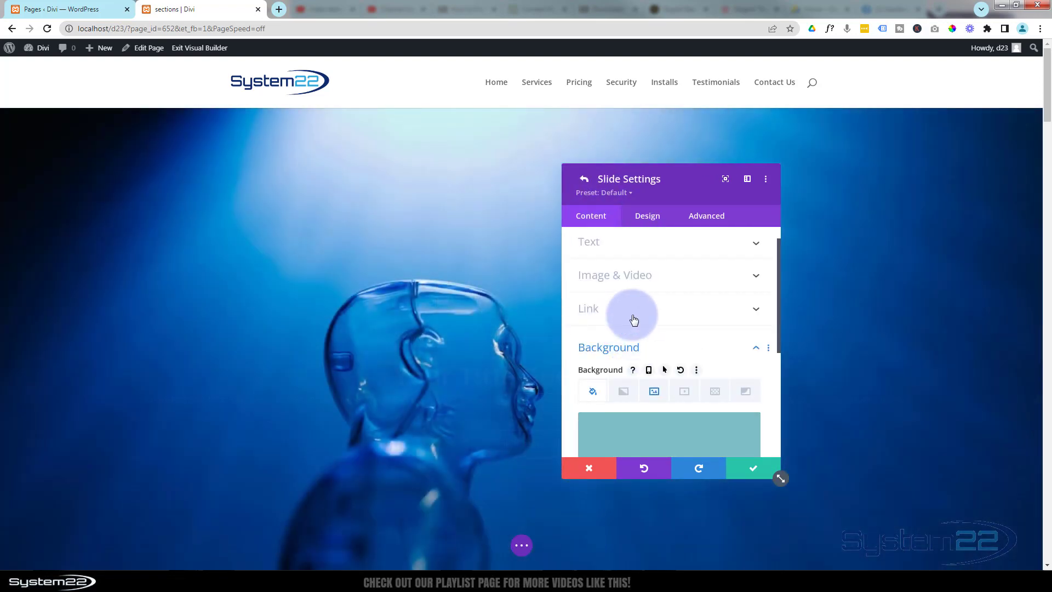
{"action": "scroll", "coordinate": [633, 333], "scroll_direction": "down", "scroll_amount": 2}
{"action": "left_click", "coordinate": [654, 282]}
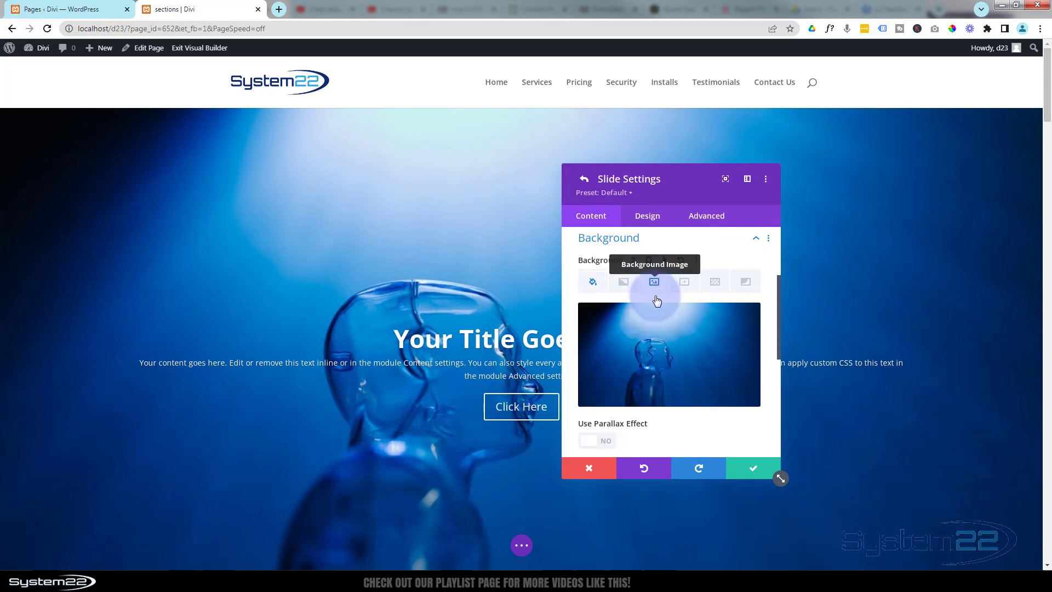
{"action": "left_click", "coordinate": [662, 351]}
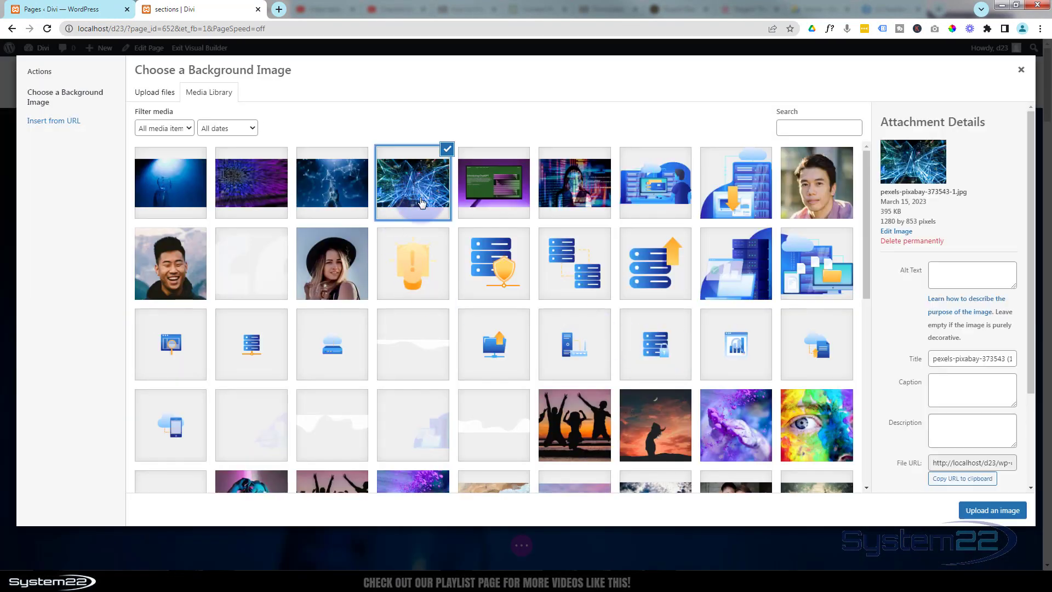
{"action": "left_click", "coordinate": [970, 510]}
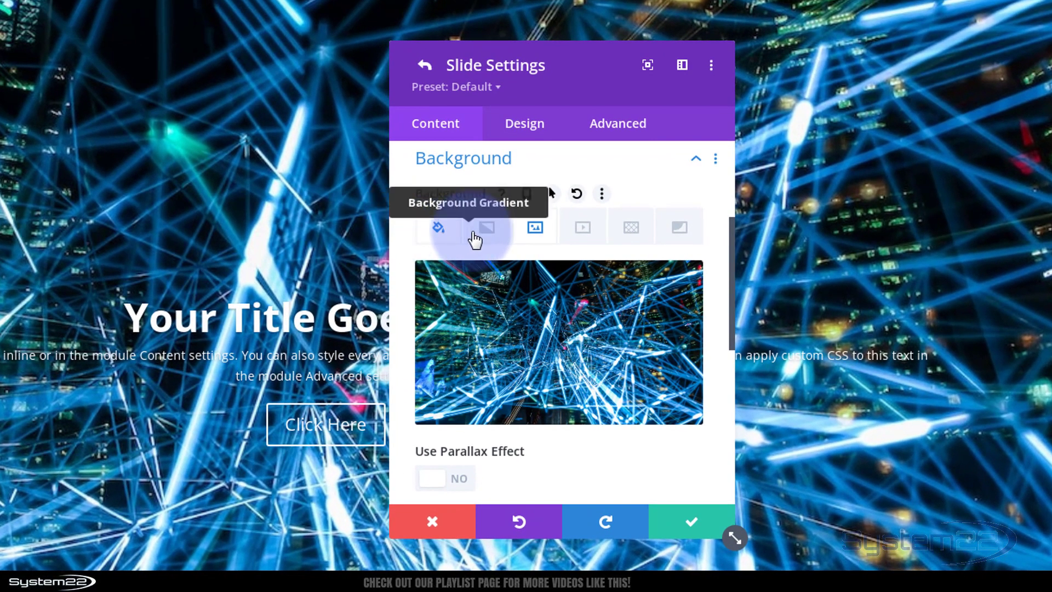
Give the third slide a purple #8300e9 background colour, then scroll to Background Image Blend.
{"action": "left_click", "coordinate": [444, 235]}
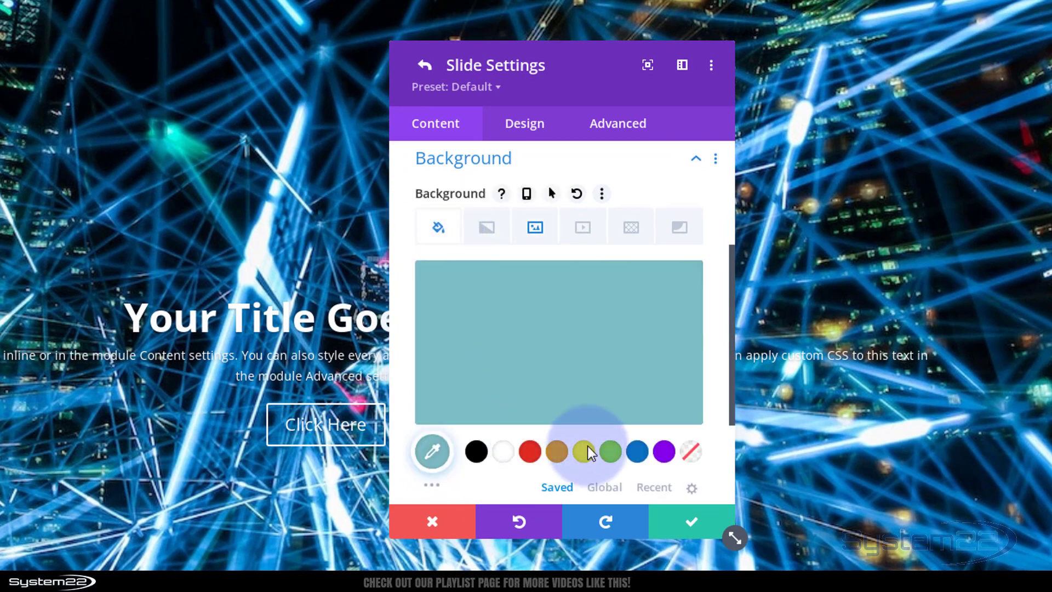
{"action": "left_click", "coordinate": [666, 454]}
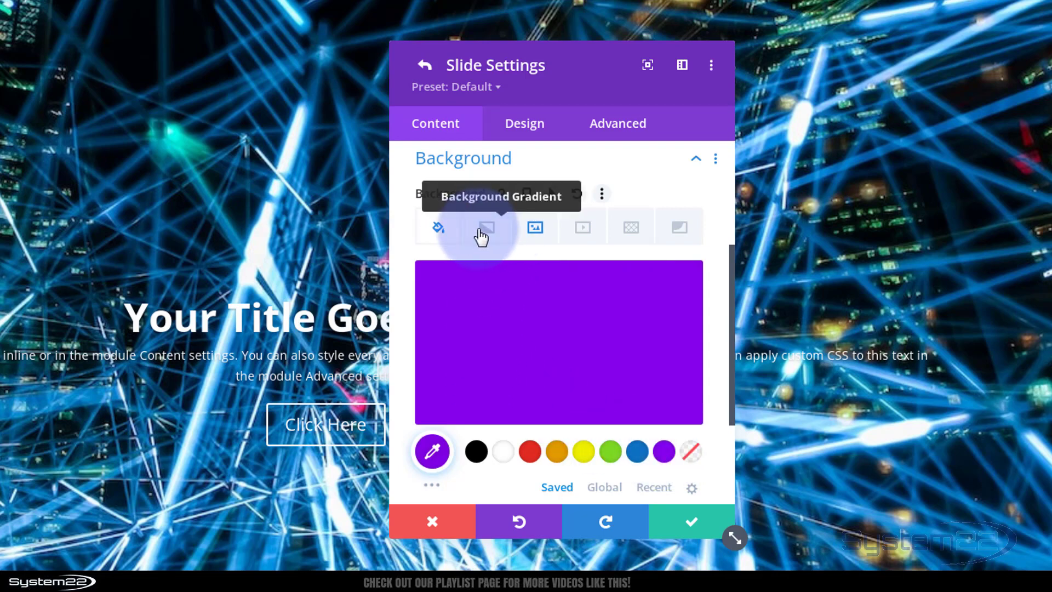
{"action": "left_click", "coordinate": [534, 235]}
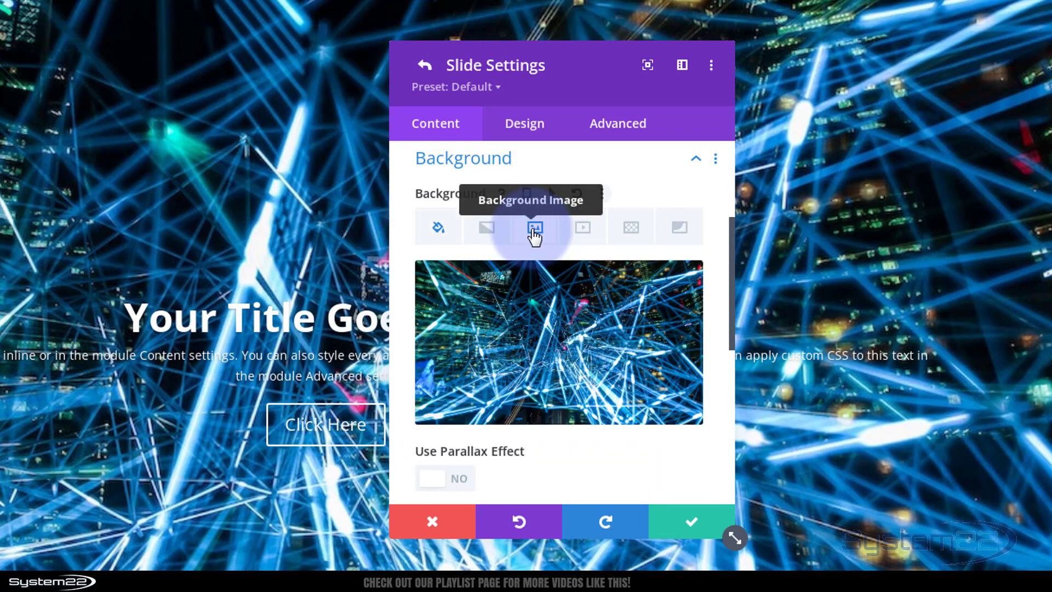
{"action": "scroll", "coordinate": [570, 318], "scroll_direction": "down", "scroll_amount": 4}
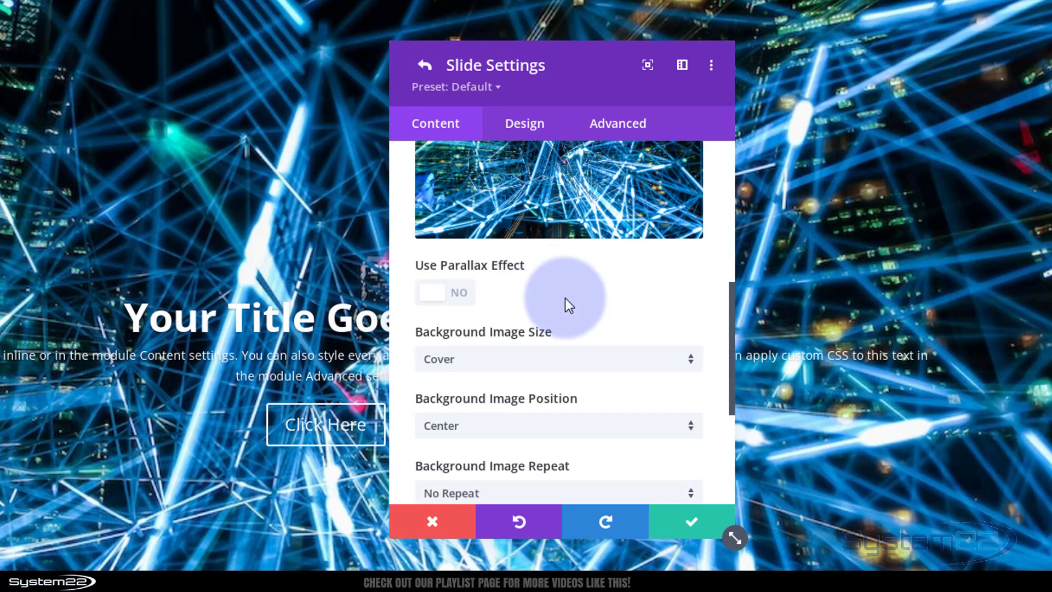
{"action": "scroll", "coordinate": [564, 302], "scroll_direction": "down", "scroll_amount": 5}
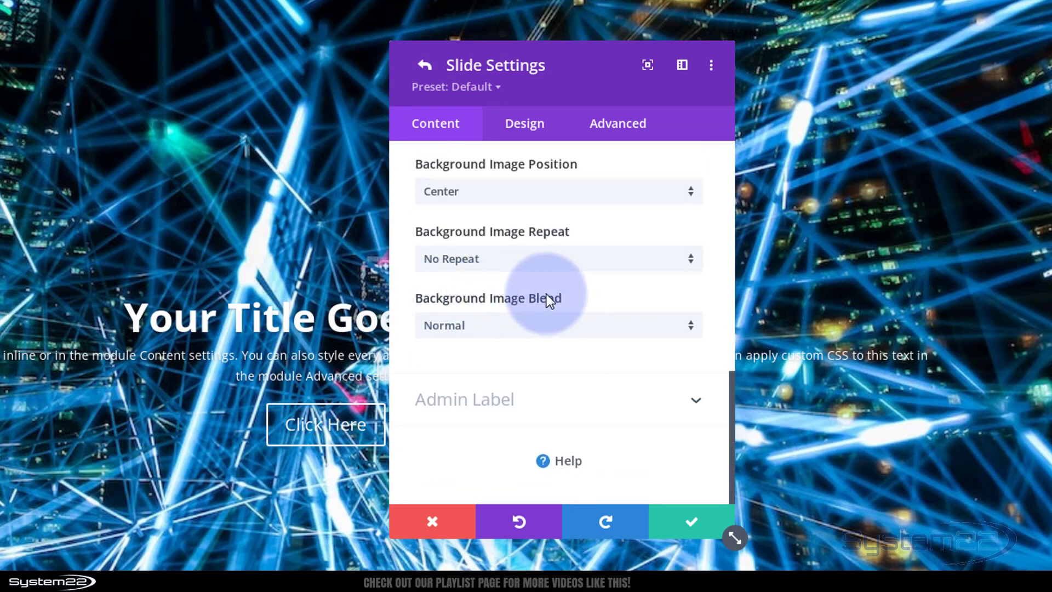
Preview Saturation, Luminosity, Difference and Screen blends, finally setting the slide image blend to Multiply.
{"action": "left_click", "coordinate": [525, 335]}
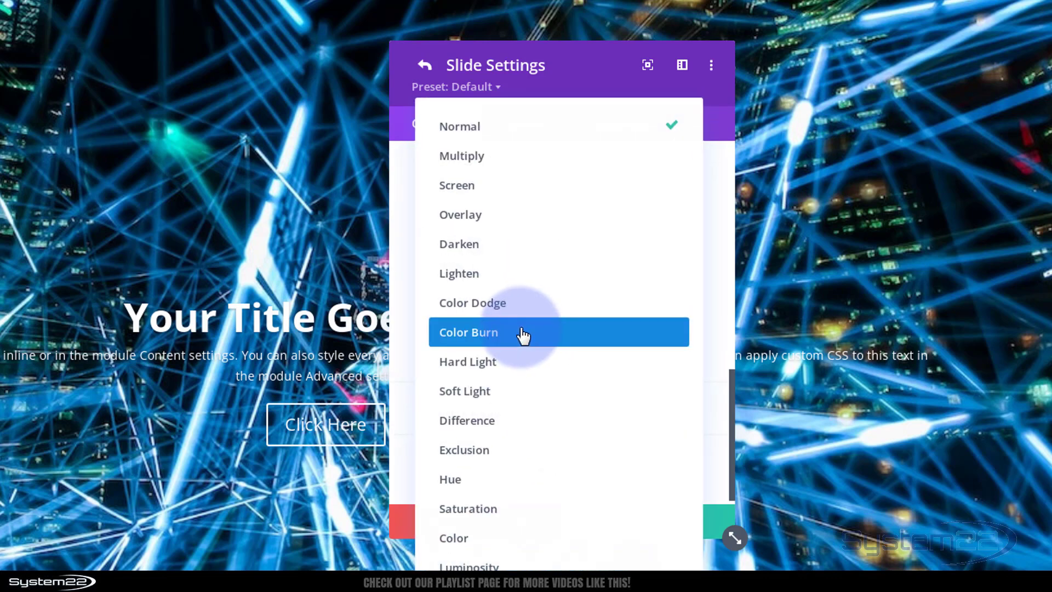
{"action": "left_click", "coordinate": [458, 159]}
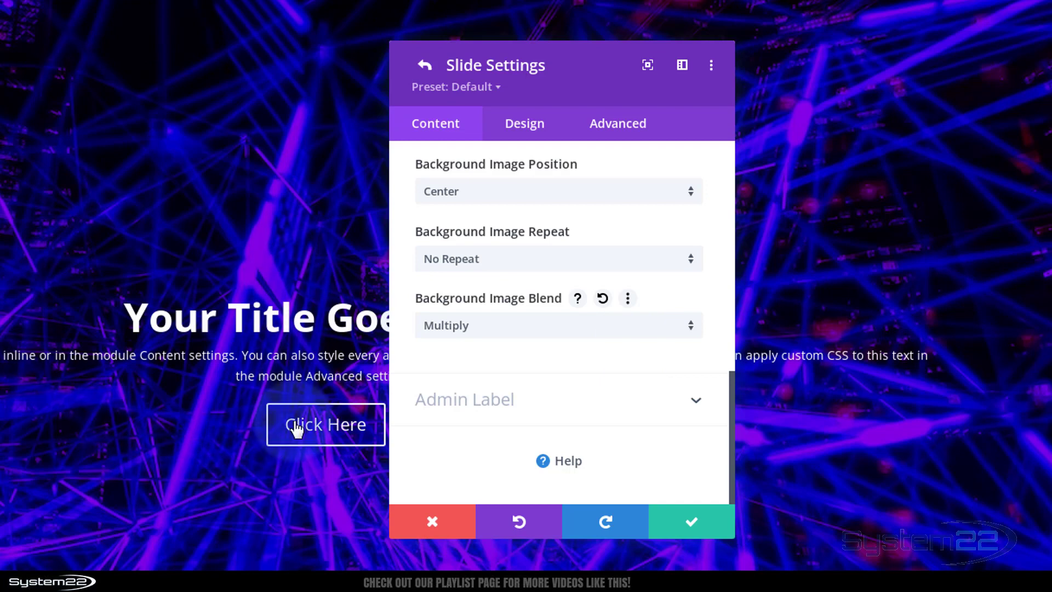
{"action": "left_click", "coordinate": [518, 334]}
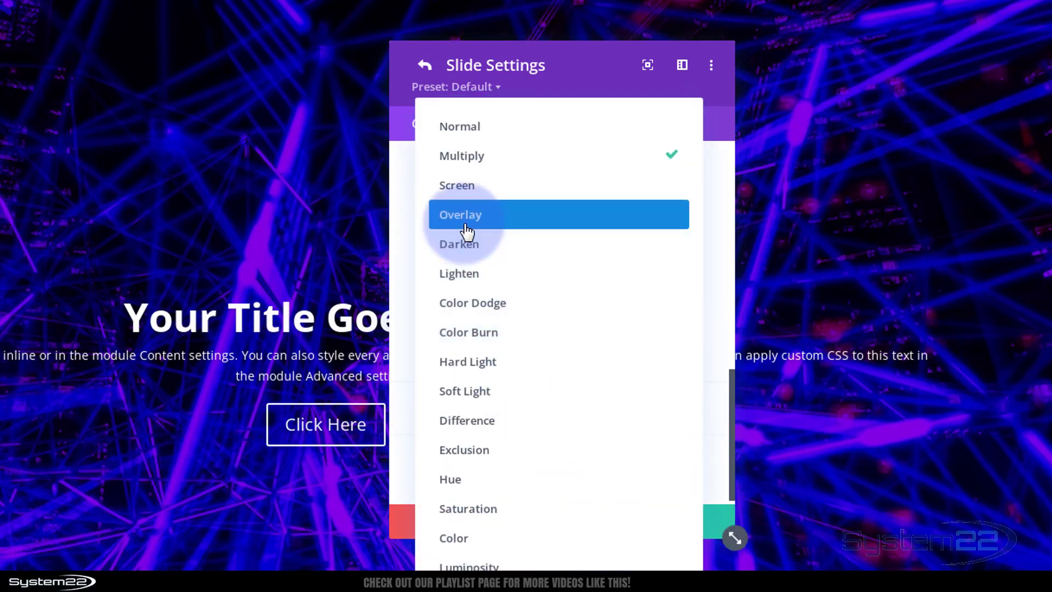
{"action": "left_click", "coordinate": [495, 508]}
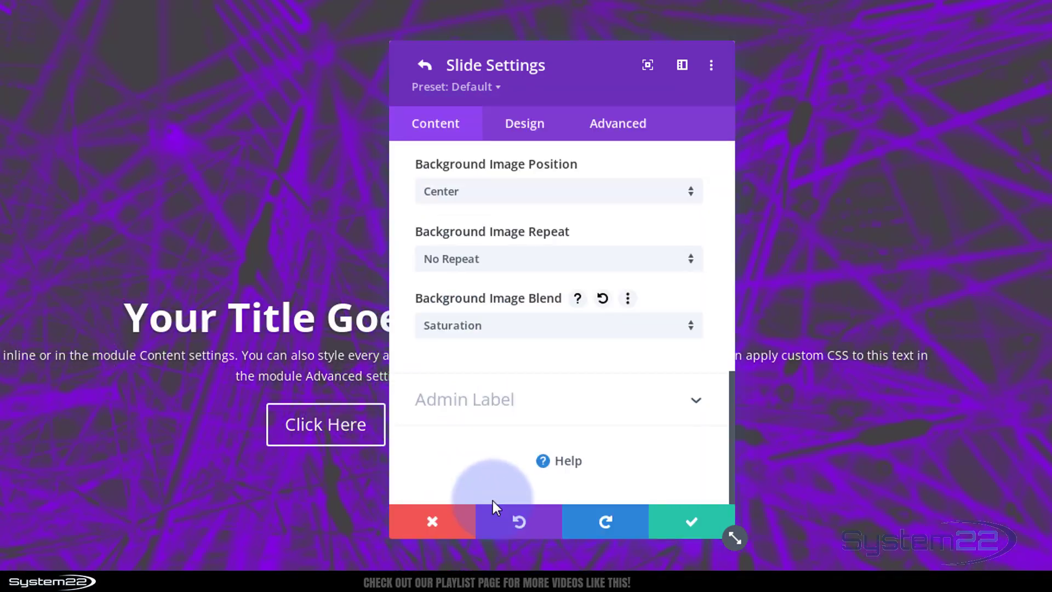
{"action": "left_click", "coordinate": [489, 326]}
{"action": "left_click", "coordinate": [509, 565]}
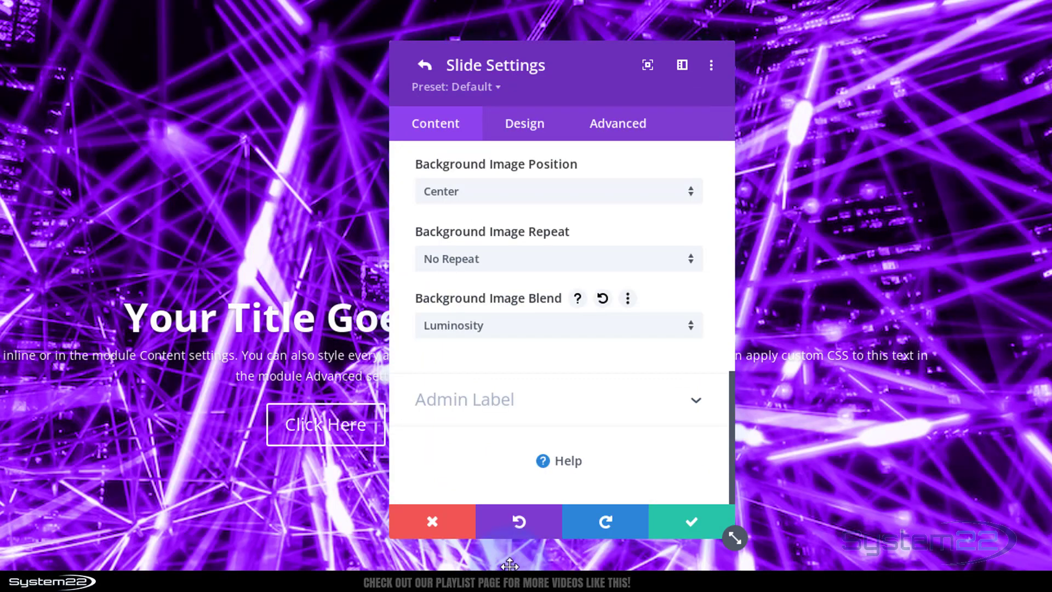
{"action": "left_click", "coordinate": [482, 331]}
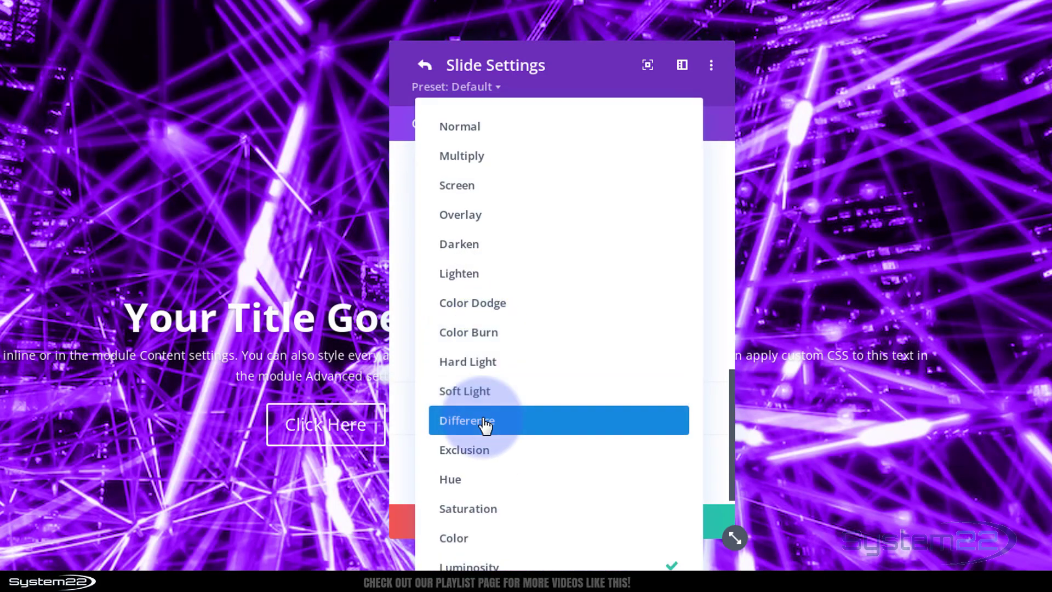
{"action": "left_click", "coordinate": [485, 422]}
{"action": "left_click", "coordinate": [485, 331]}
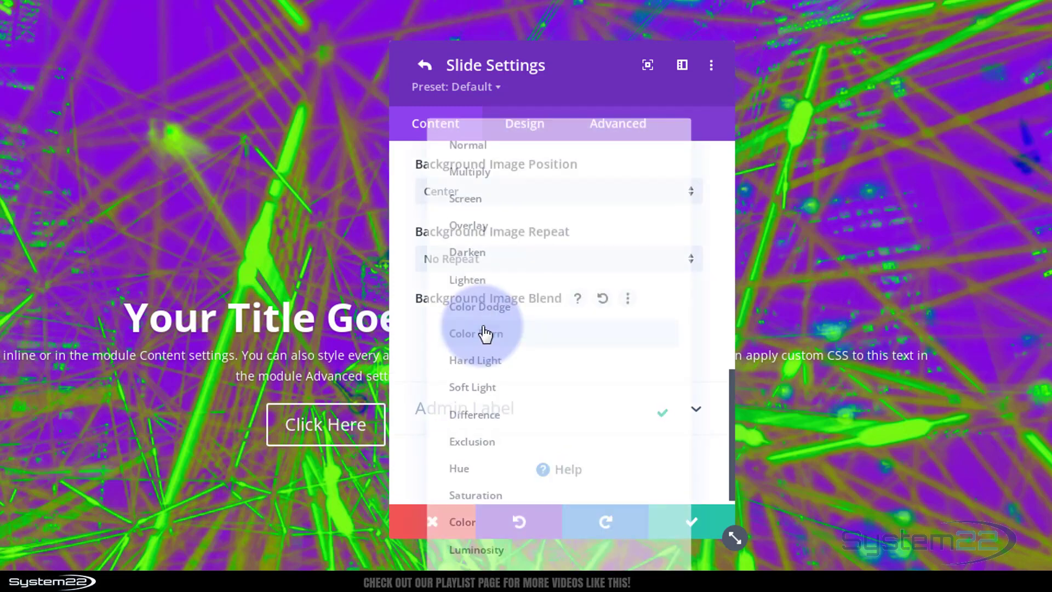
{"action": "left_click", "coordinate": [460, 189]}
{"action": "left_click", "coordinate": [444, 164]}
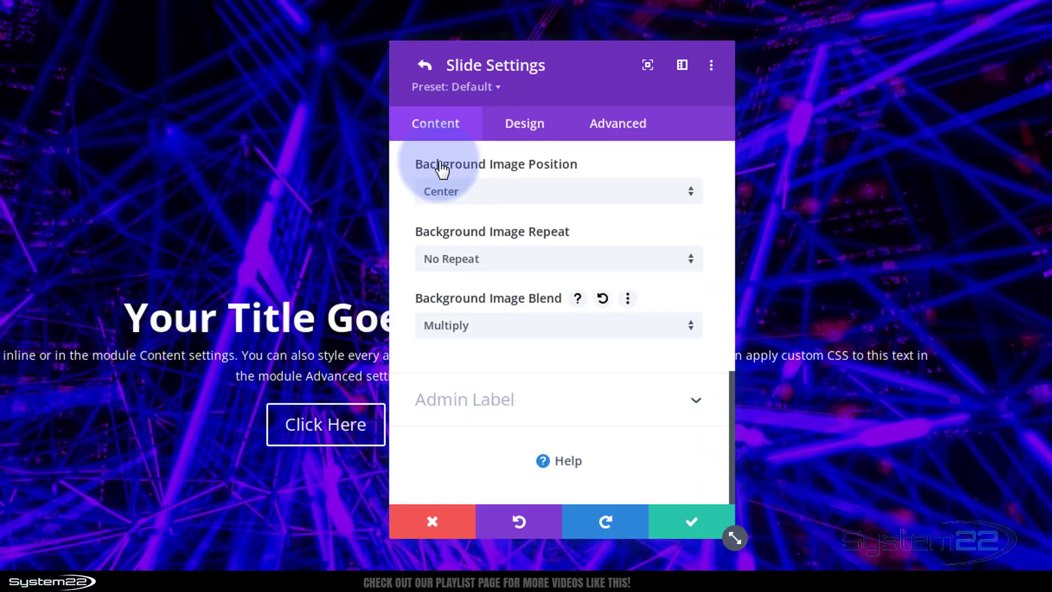
Close the slide settings and expand Animation on the Fullwidth Slider's Design tab.
{"action": "left_click", "coordinate": [678, 525]}
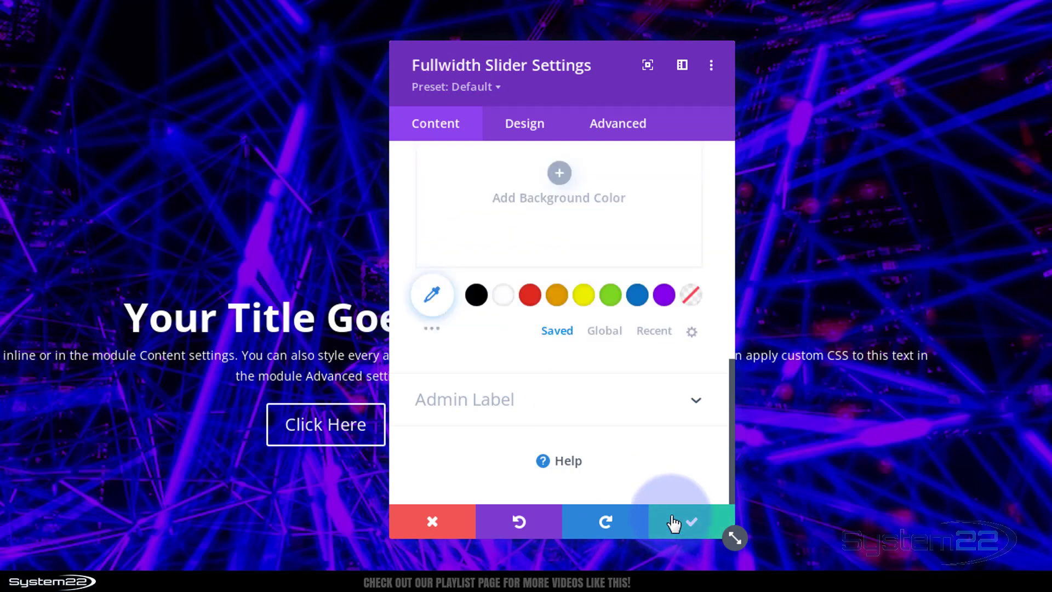
{"action": "scroll", "coordinate": [566, 389], "scroll_direction": "up", "scroll_amount": 5}
{"action": "scroll", "coordinate": [568, 391], "scroll_direction": "up", "scroll_amount": 2}
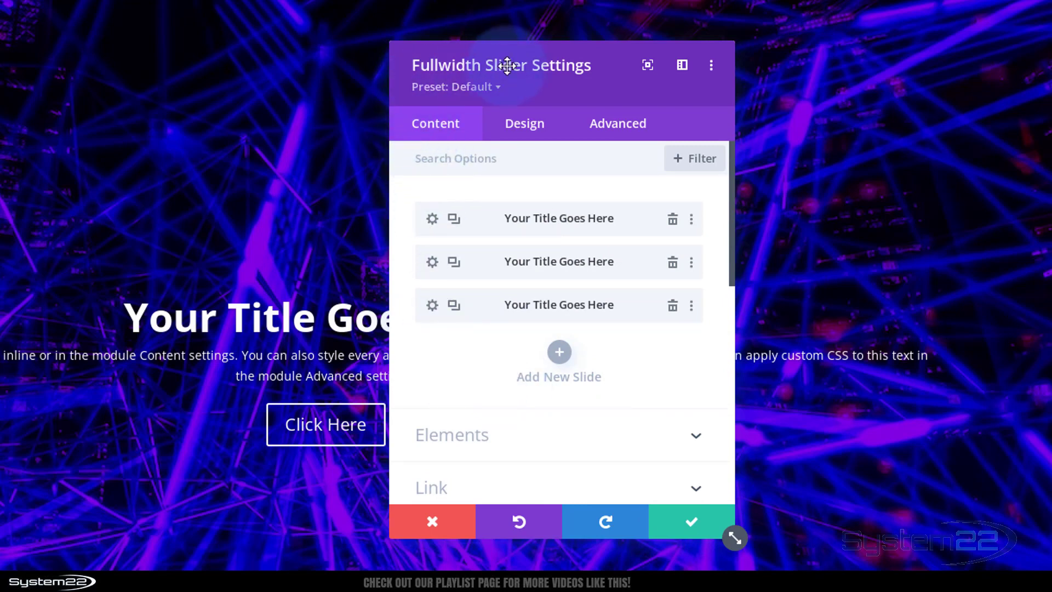
{"action": "left_click", "coordinate": [540, 129]}
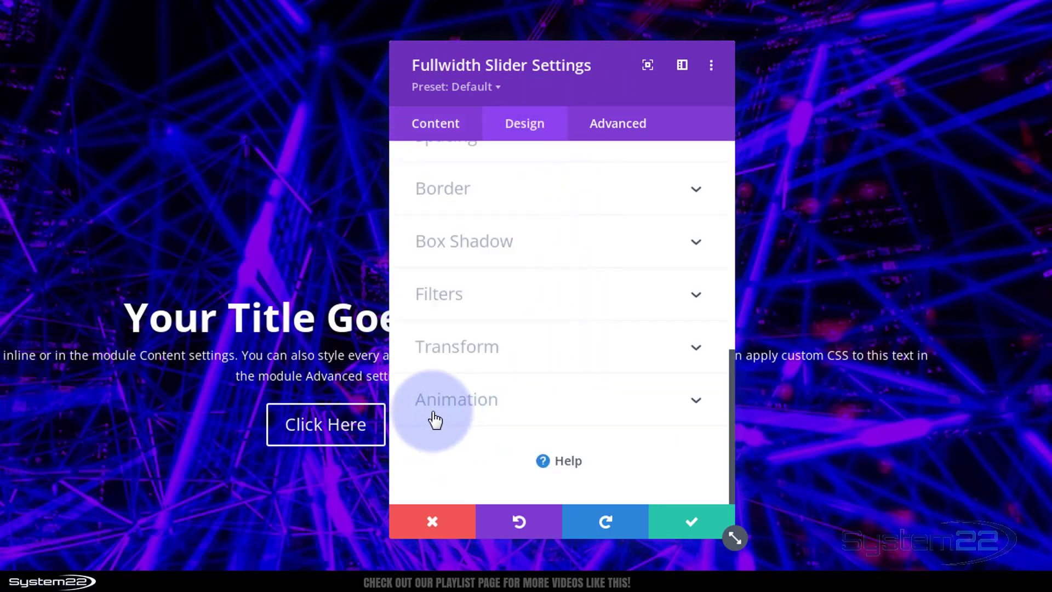
{"action": "left_click", "coordinate": [575, 404]}
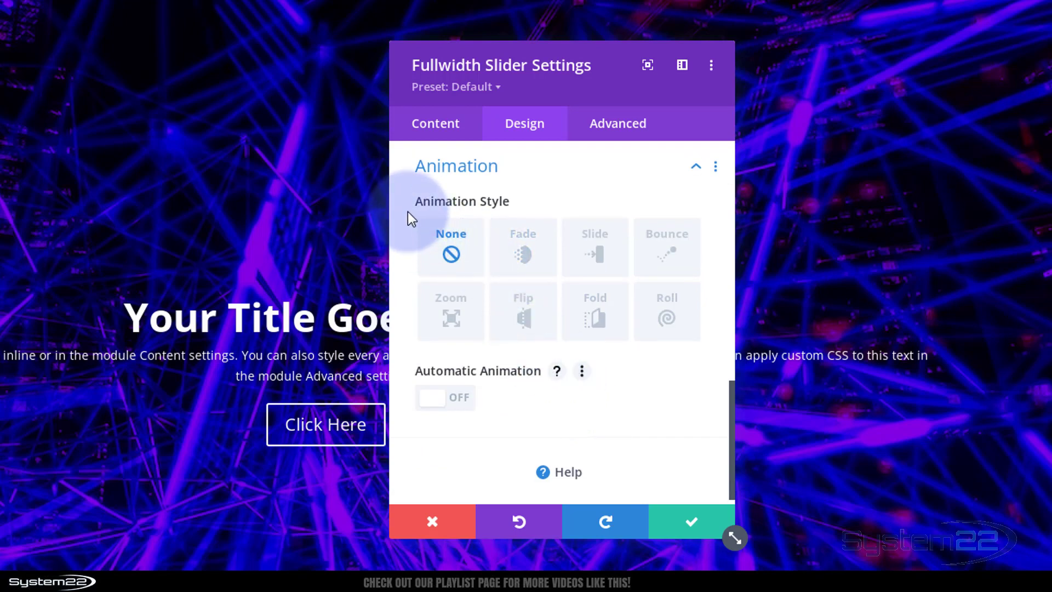
{"action": "mouse_move", "coordinate": [514, 198]}
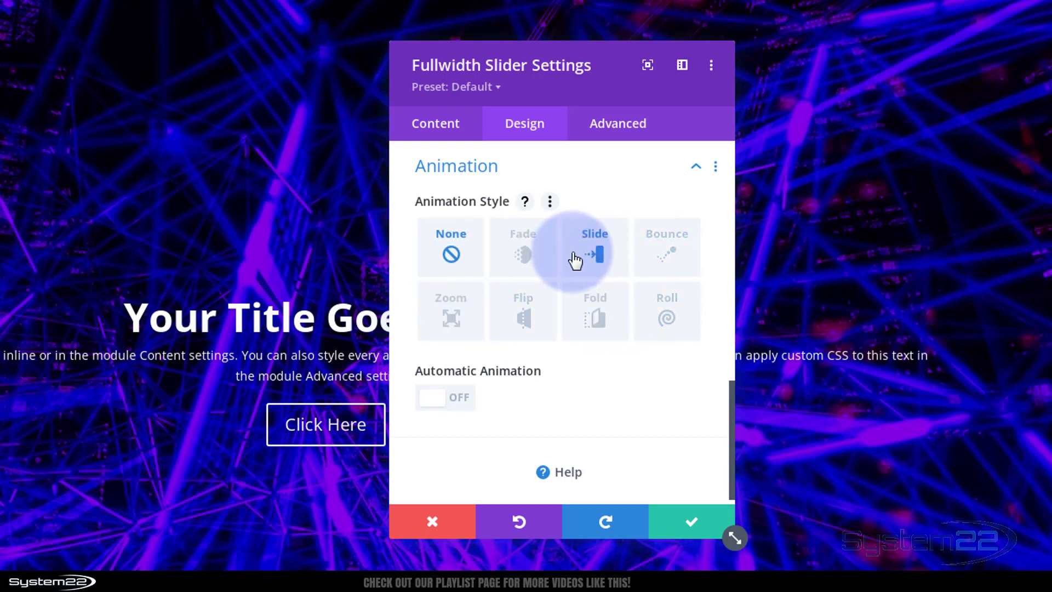
{"action": "scroll", "coordinate": [543, 374], "scroll_direction": "down", "scroll_amount": 1}
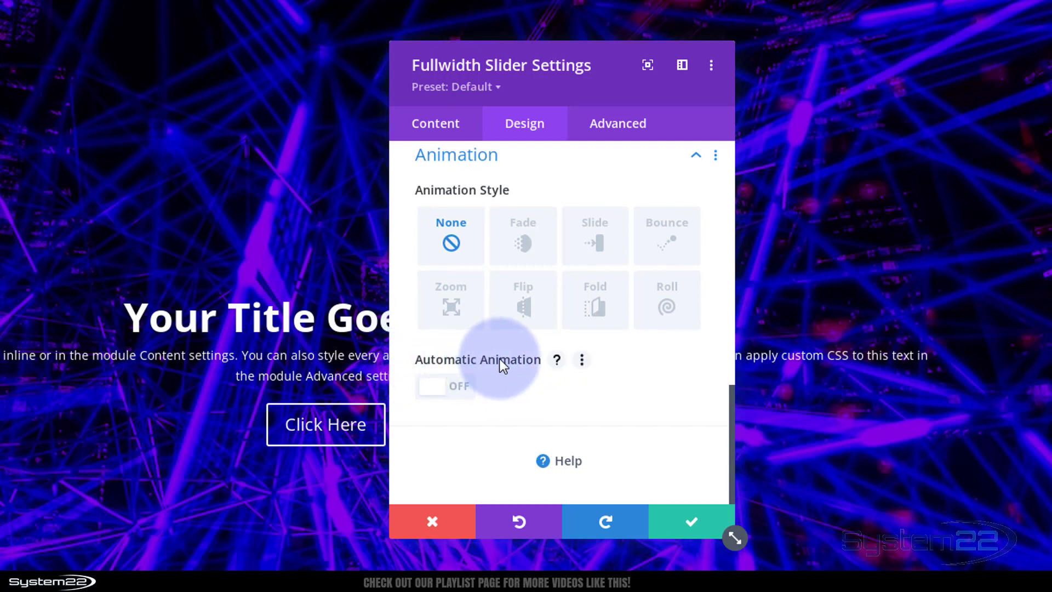
Switch on Automatic Animation with an Automatic Animation Speed of 5000 ms.
{"action": "left_click", "coordinate": [436, 393]}
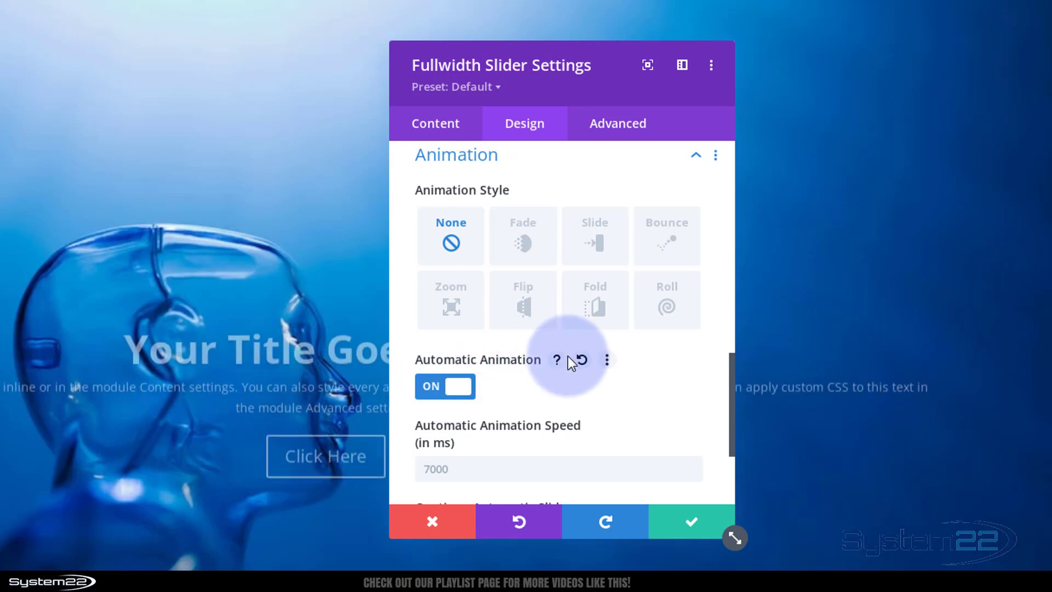
{"action": "scroll", "coordinate": [568, 356], "scroll_direction": "down", "scroll_amount": 3}
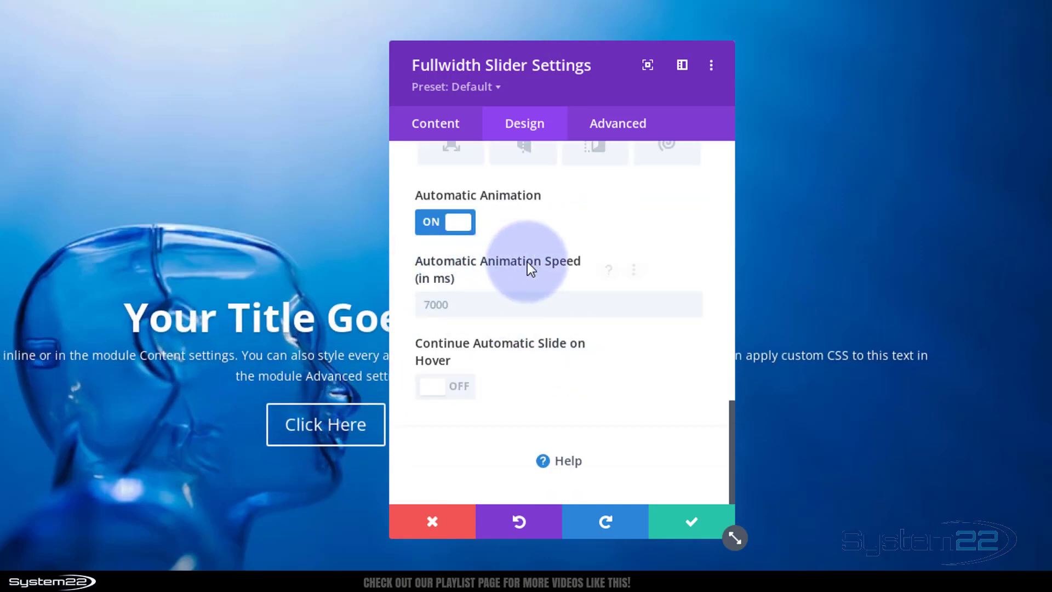
{"action": "left_click", "coordinate": [464, 310]}
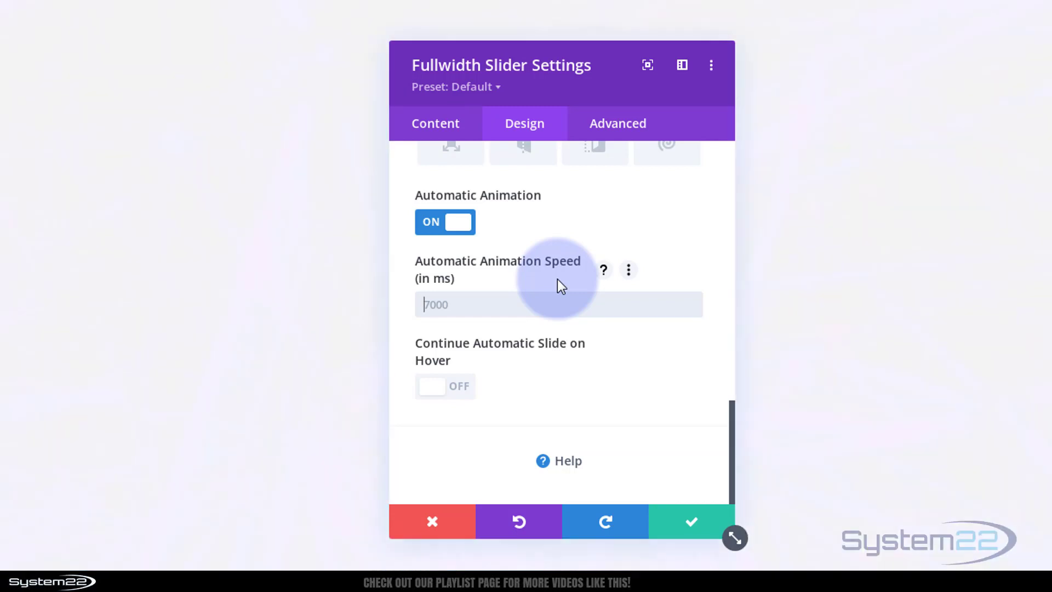
{"action": "type", "text": "5000"}
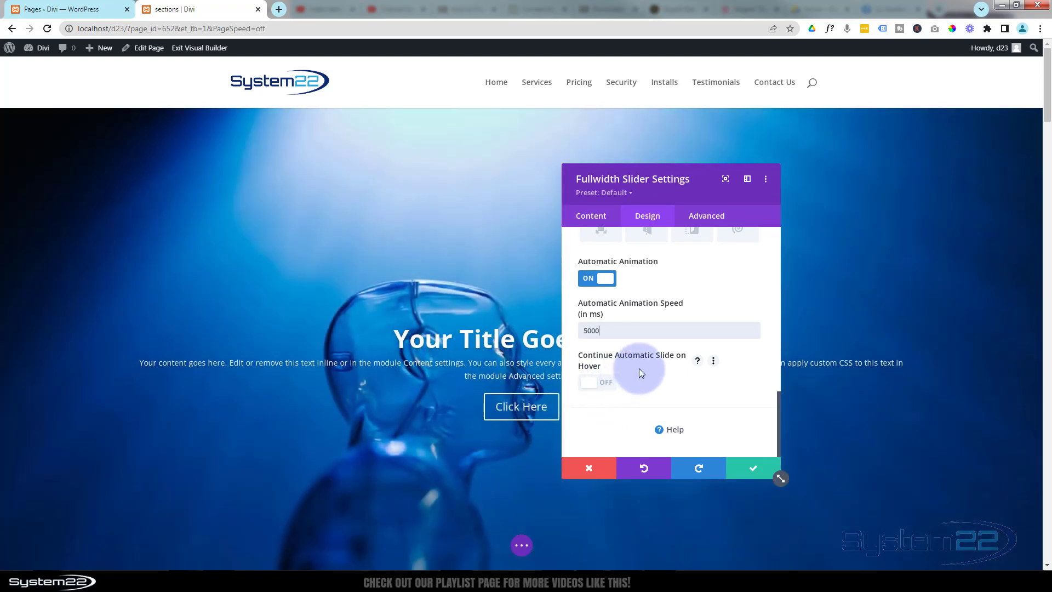
Save the slider settings and exit the Visual Builder to view the live page.
{"action": "left_click", "coordinate": [743, 470]}
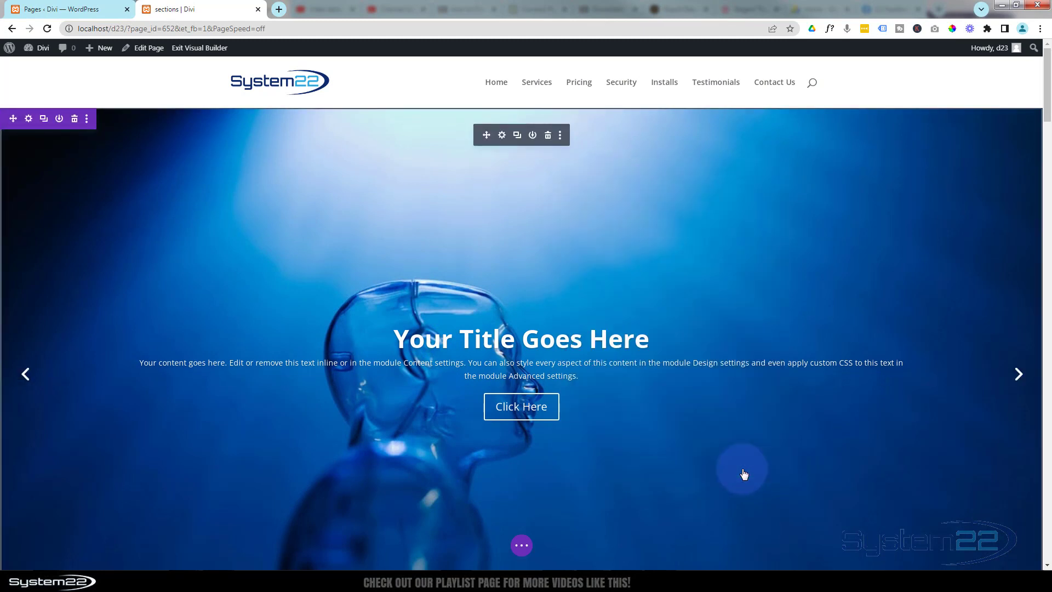
{"action": "left_click", "coordinate": [521, 546]}
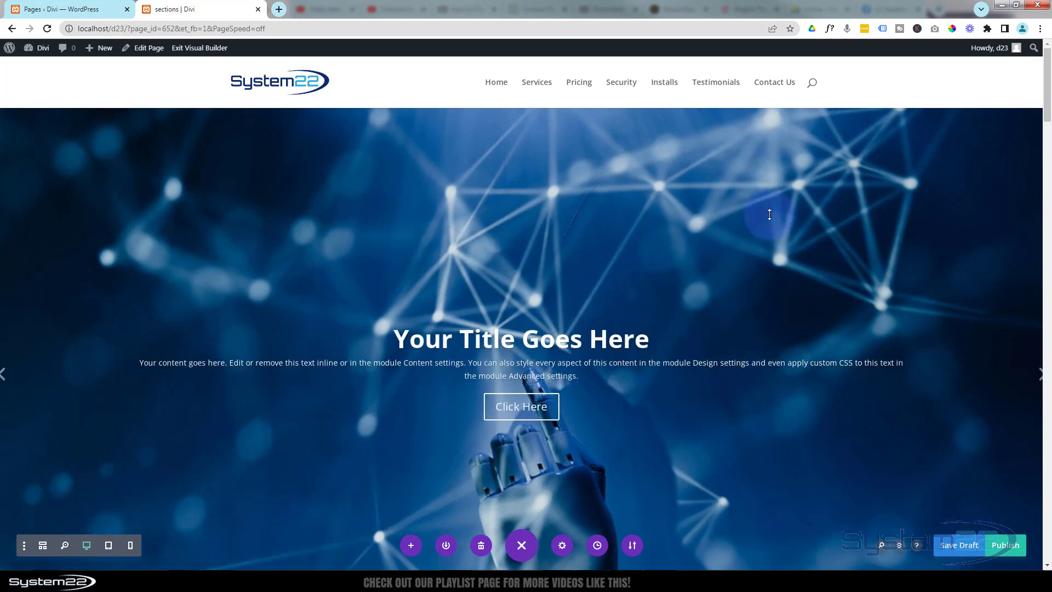
{"action": "left_click", "coordinate": [190, 48]}
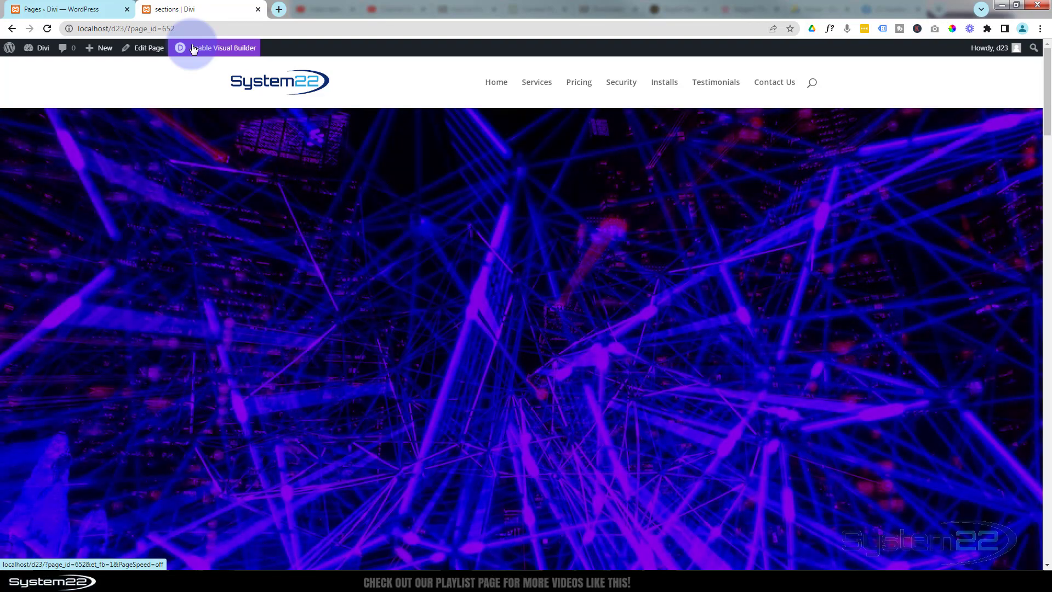
{"action": "scroll", "coordinate": [277, 295], "scroll_direction": "down", "scroll_amount": 6}
{"action": "scroll", "coordinate": [277, 294], "scroll_direction": "down", "scroll_amount": 8}
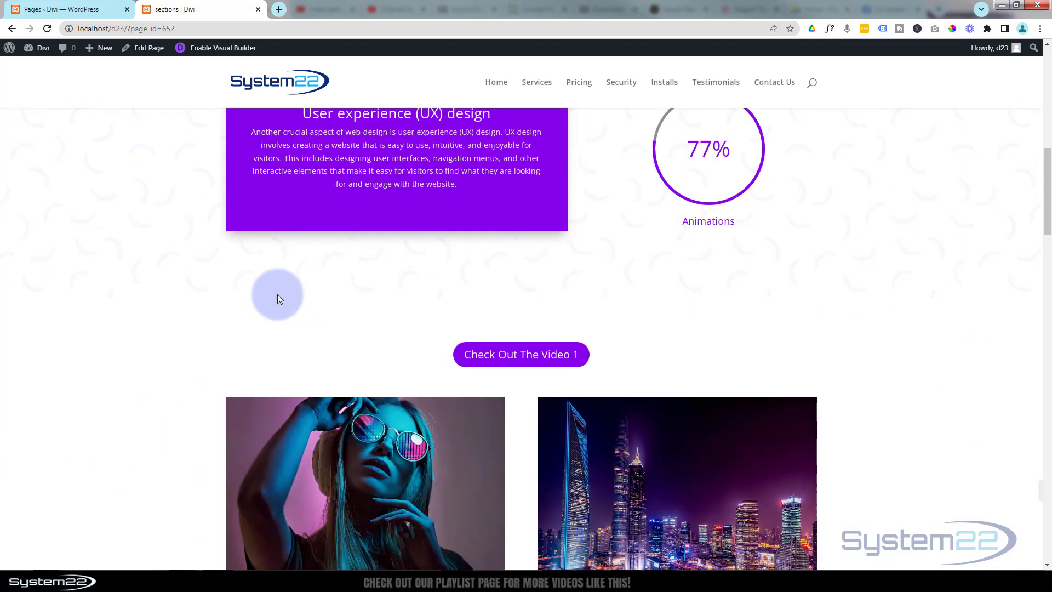
{"action": "scroll", "coordinate": [277, 294], "scroll_direction": "up", "scroll_amount": 3}
{"action": "scroll", "coordinate": [278, 294], "scroll_direction": "up", "scroll_amount": 10}
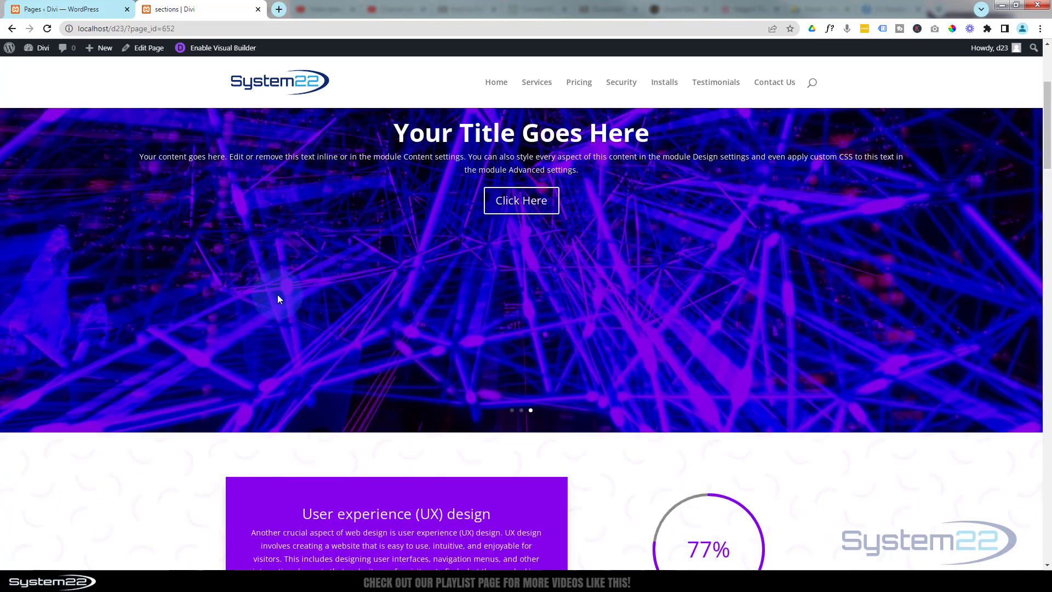